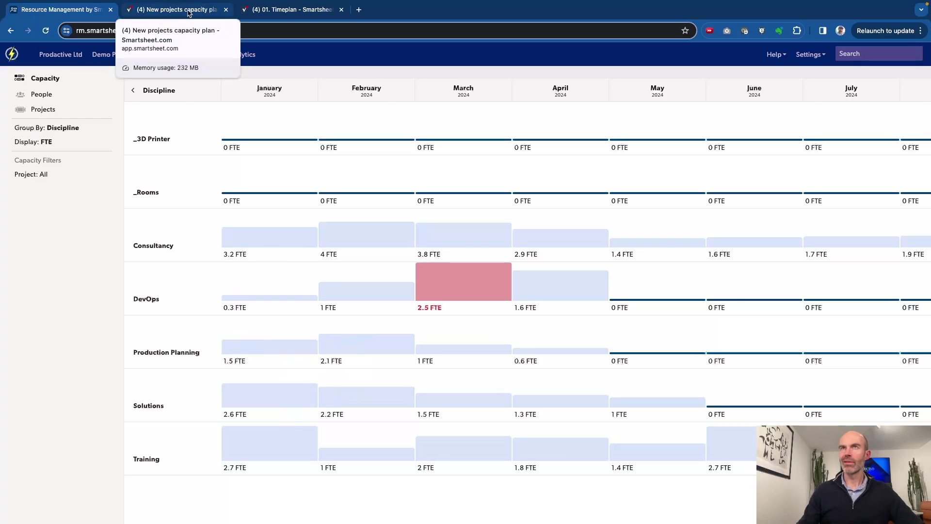
Copy the New Project 2 block, rows 9–15, including all its phases.
left_click(188, 13)
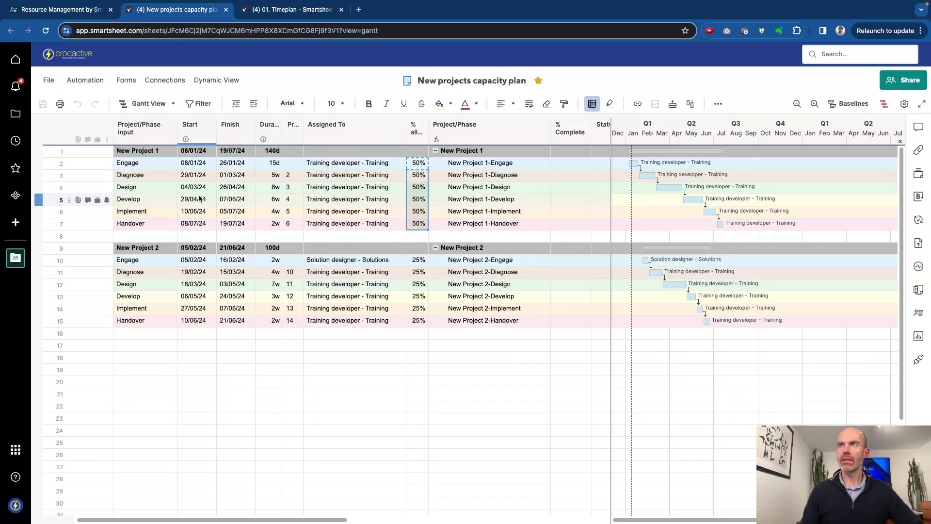
left_click(449, 80)
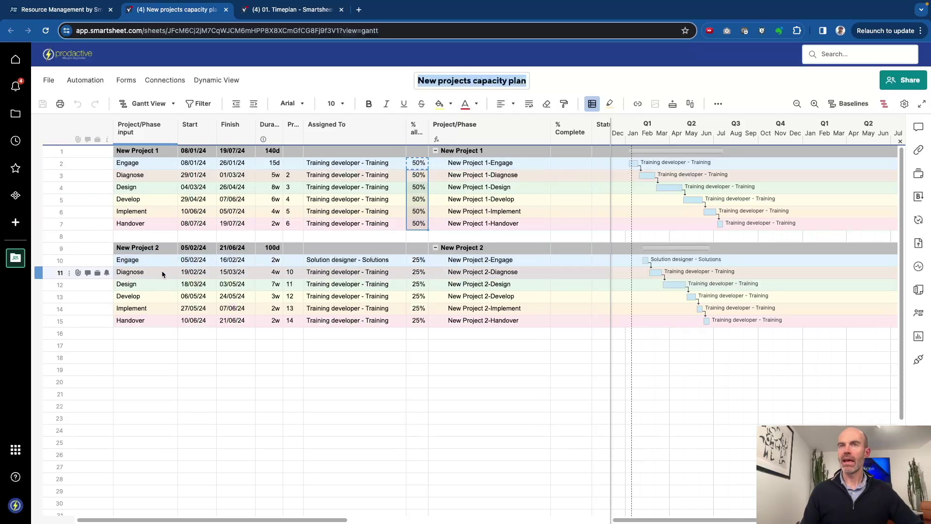
left_click(132, 382)
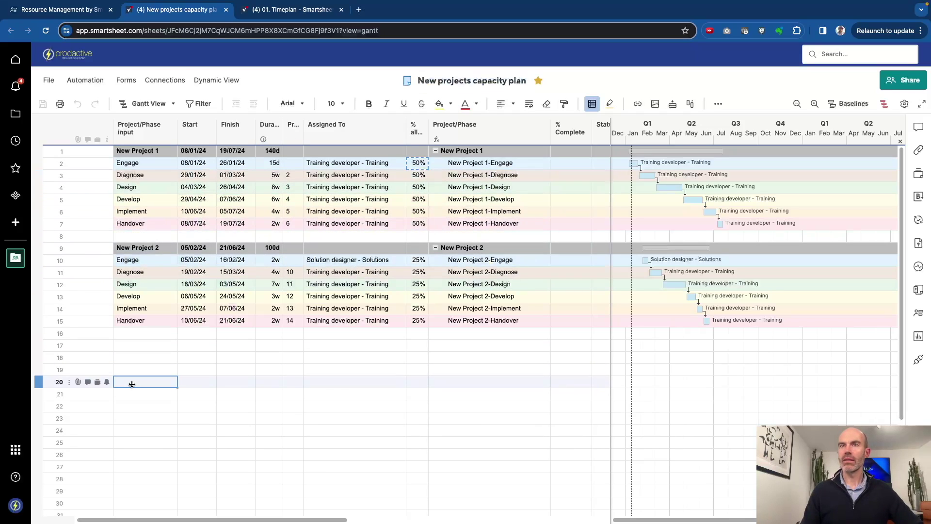
left_click(37, 249)
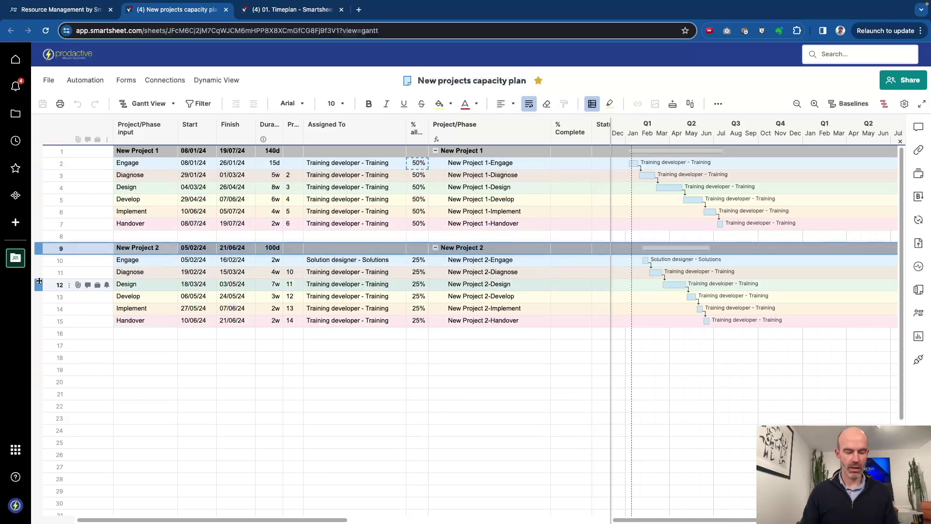
left_click(51, 322, "shift")
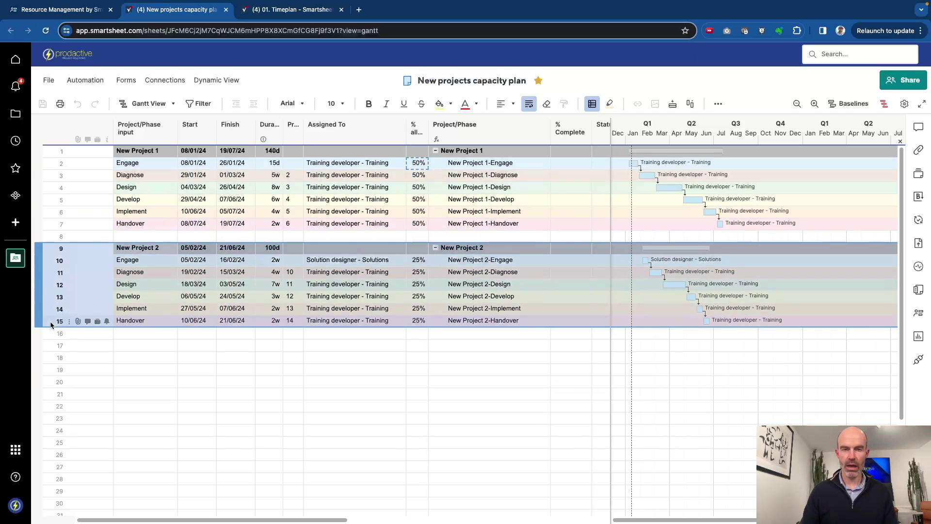
key("ctrl+c")
Paste the copied block at row 17 and again at row 25.
left_click(44, 345)
key("ctrl+v")
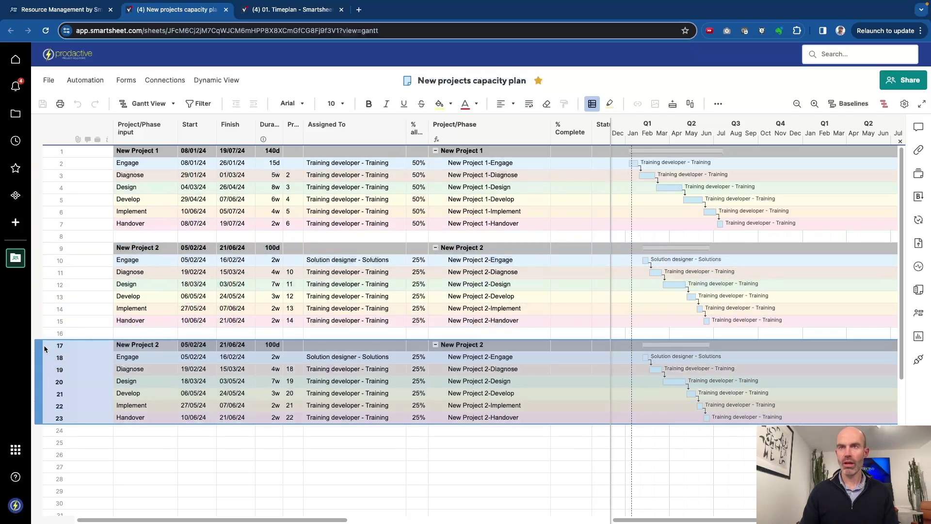
left_click(45, 443)
key("ctrl+v")
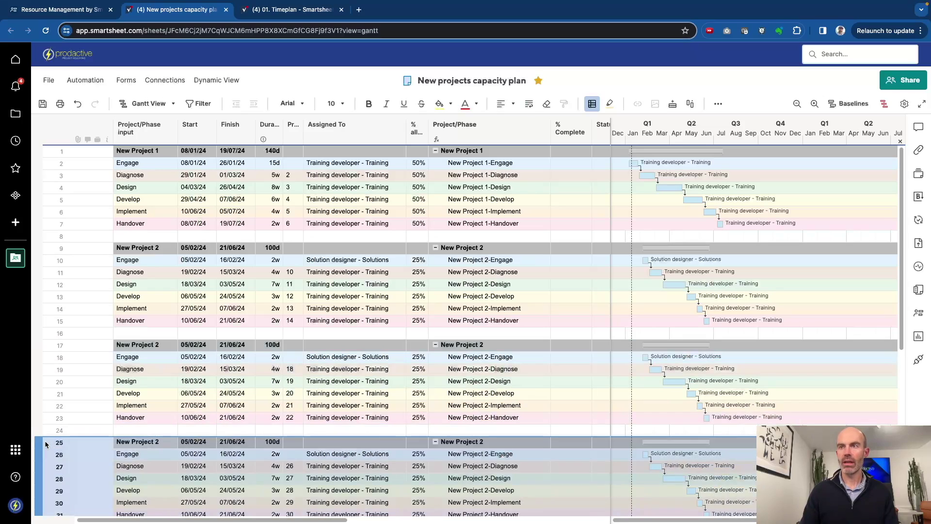
scroll(332, 343, "down", 2)
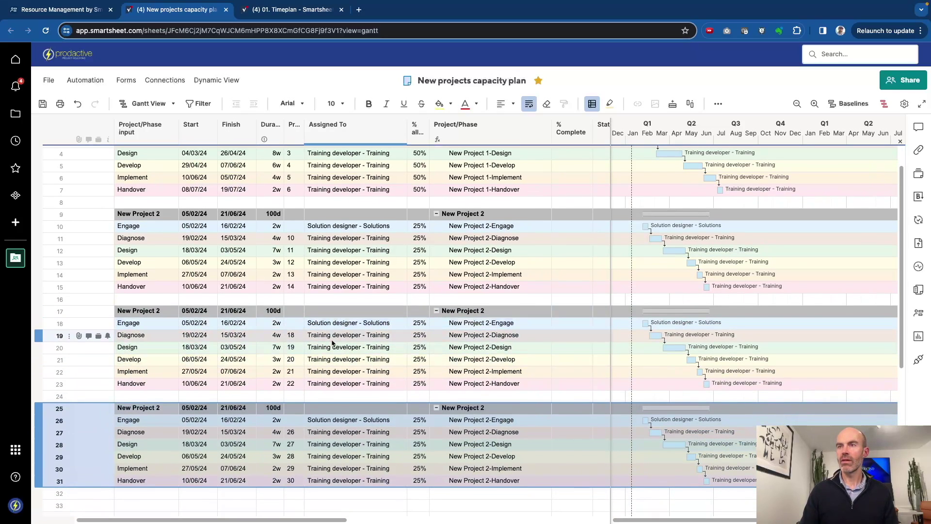
scroll(332, 343, "up", 2)
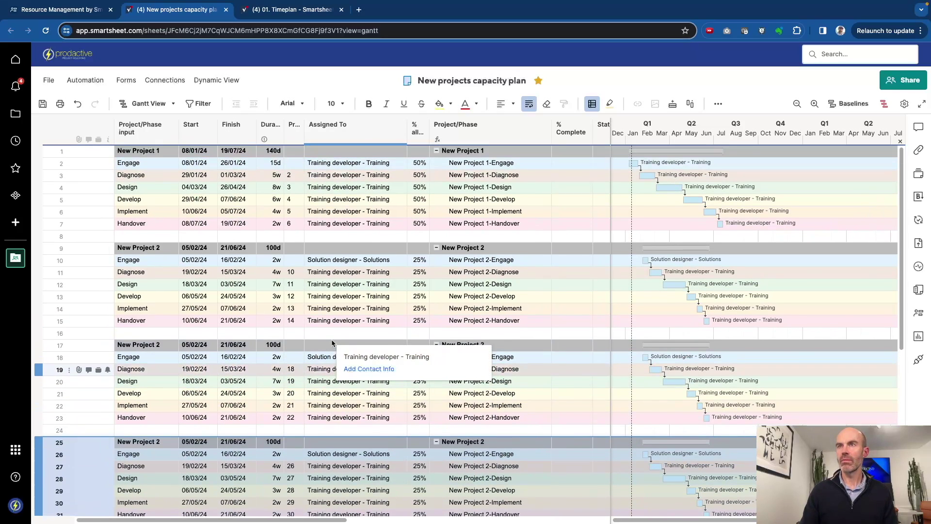
Set the Engage assignee in rows 10, 18 and 26 to Training developer - Training.
left_click(335, 272)
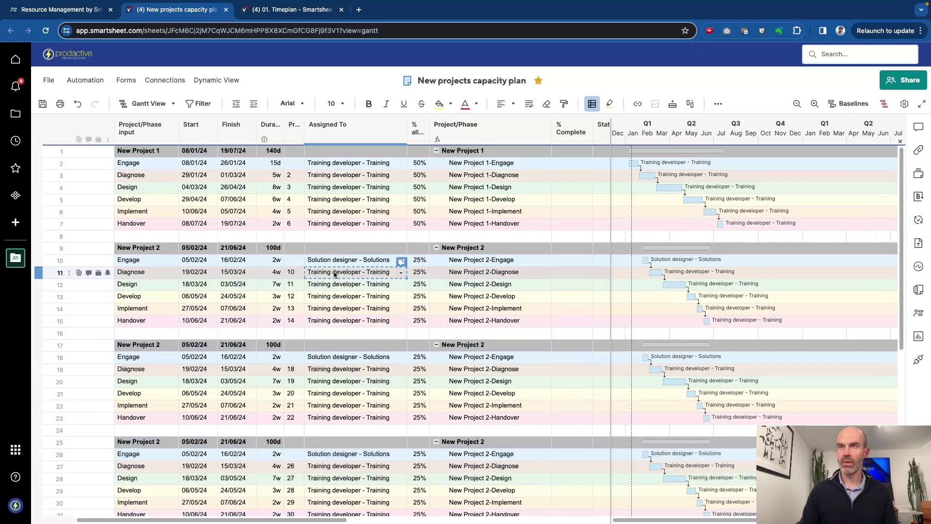
left_click(336, 259)
key("ctrl+v")
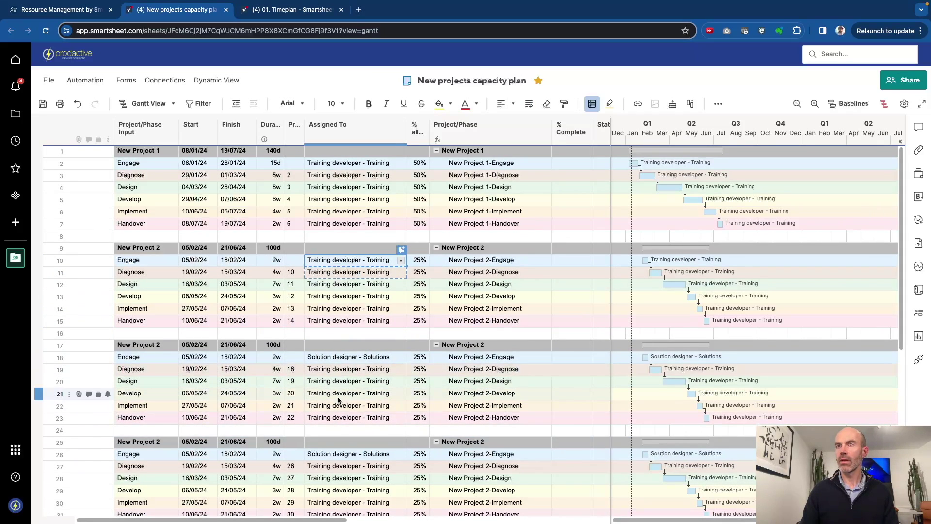
scroll(338, 437, "down", 1)
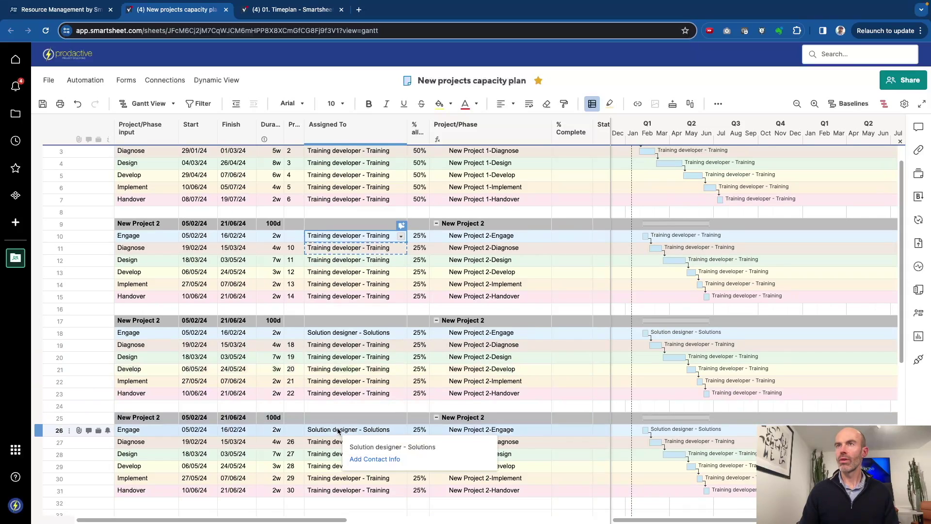
left_click(338, 430)
key("ctrl+v")
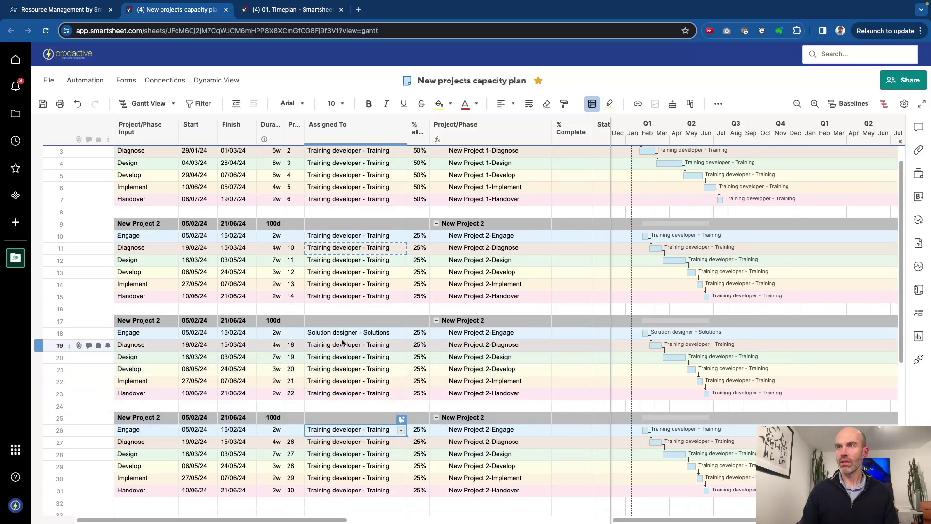
left_click(341, 333)
key("ctrl+v")
left_click(342, 347)
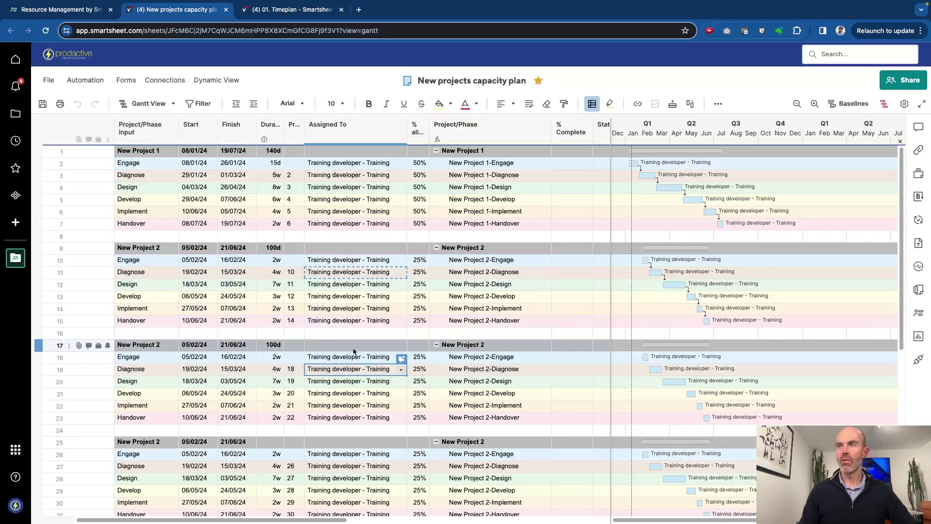
Rename the copied projects in rows 17 and 25 to New Project 3 and New Project 4.
left_click(158, 345)
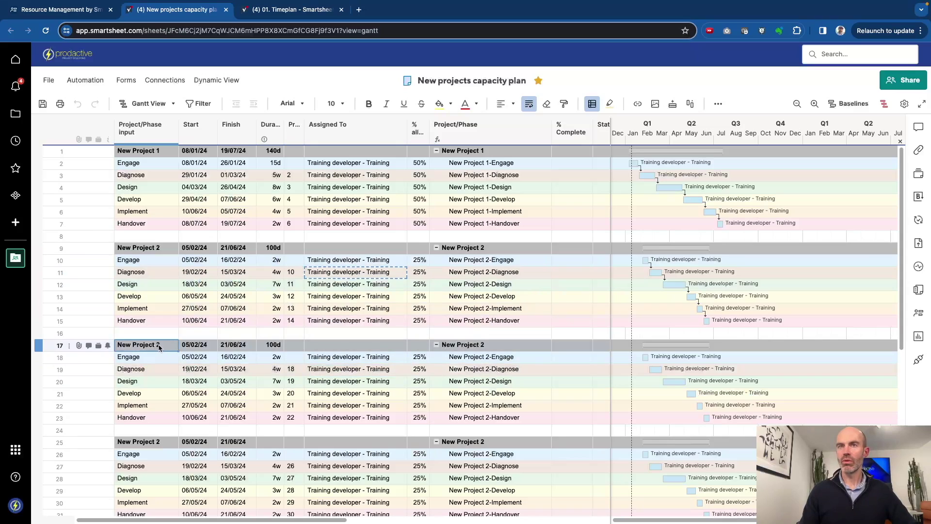
left_click(158, 344)
key("BackSpace")
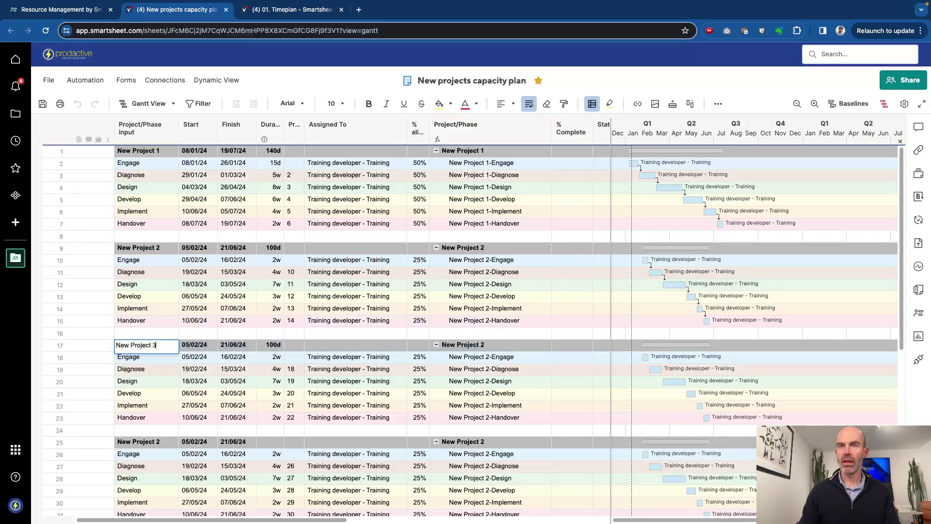
type("3")
key("Return")
scroll(160, 369, "down", 1)
left_click(161, 397)
left_click(161, 397)
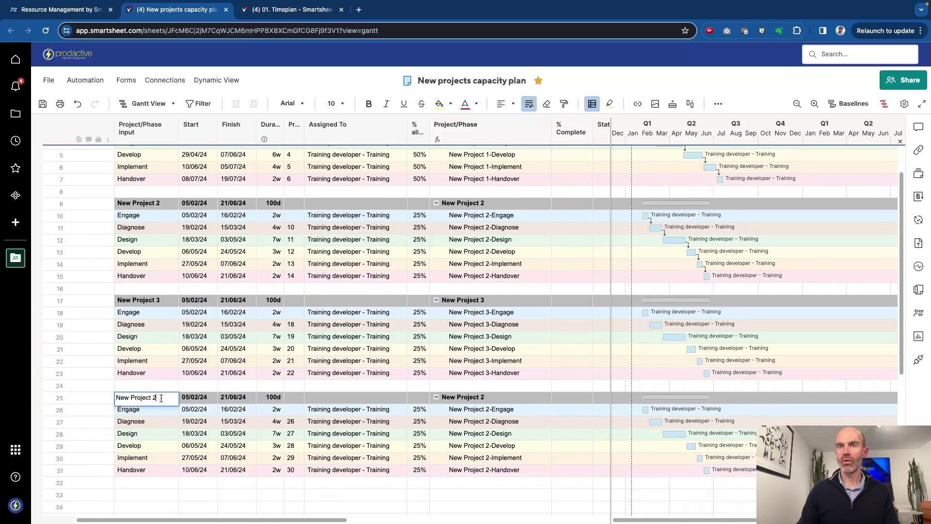
key("BackSpace")
type("4")
key("Return")
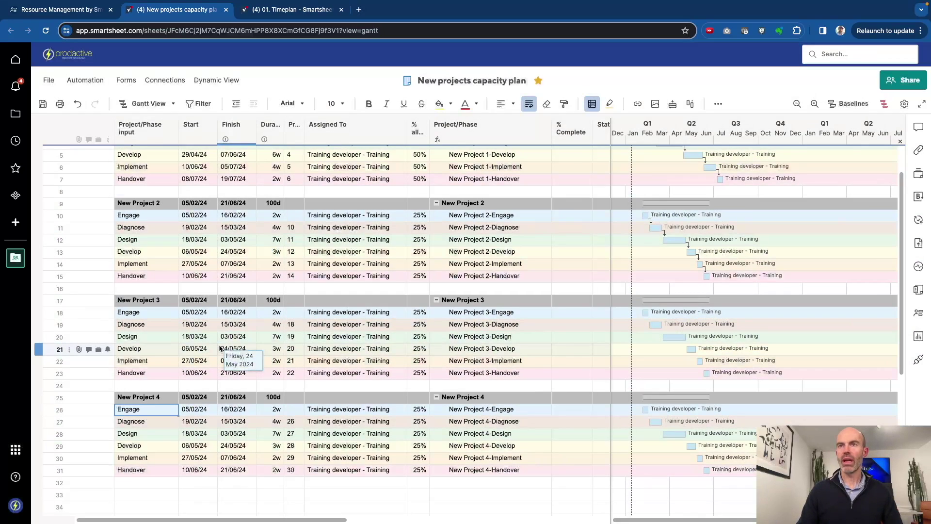
scroll(370, 315, "up", 1)
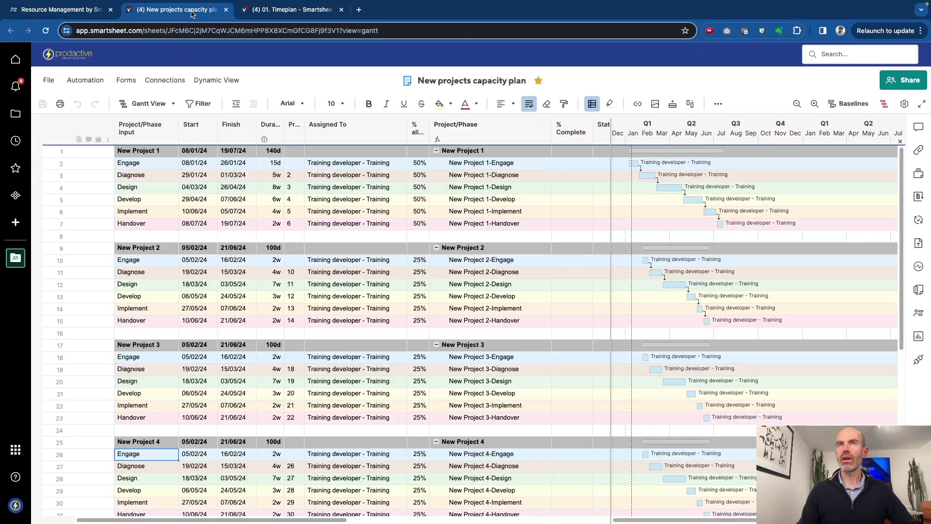
Reload the Resource Management capacity view and confirm Training peaks at 3.1 FTE in June.
left_click(83, 12)
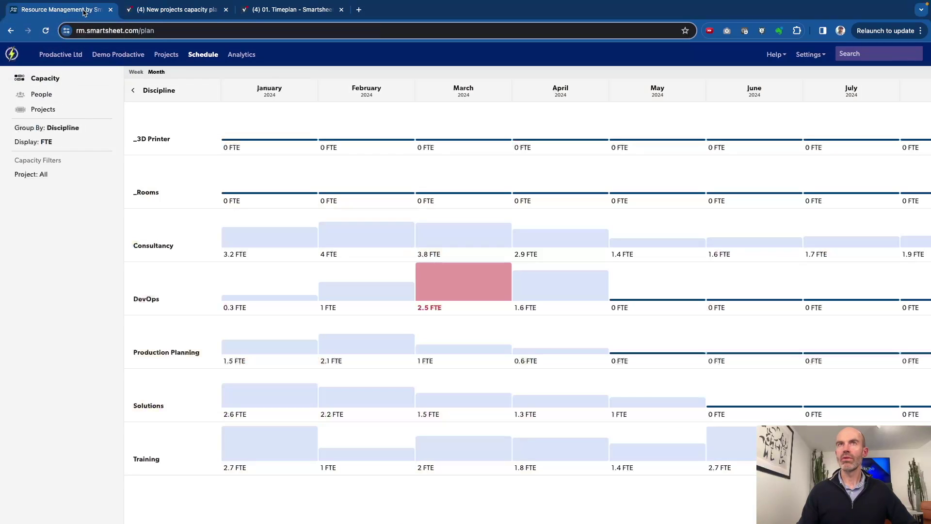
left_click(46, 31)
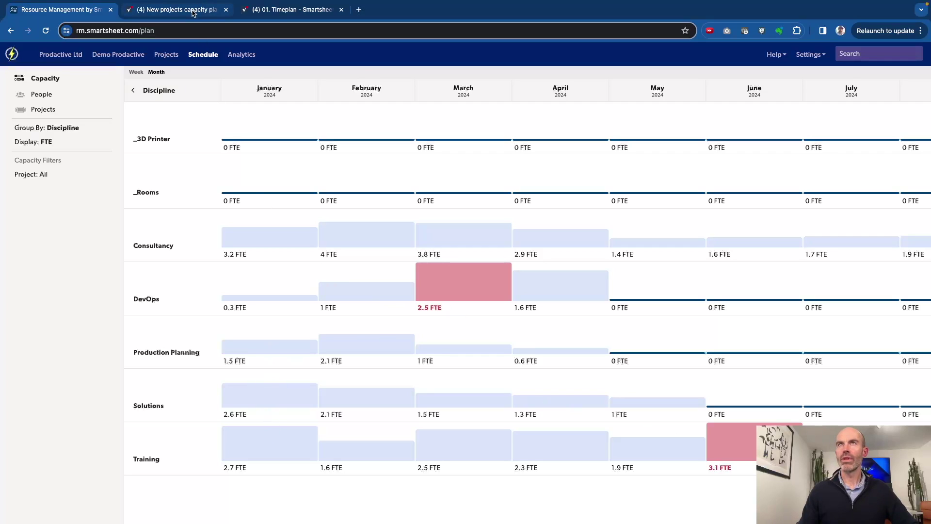
left_click(176, 10)
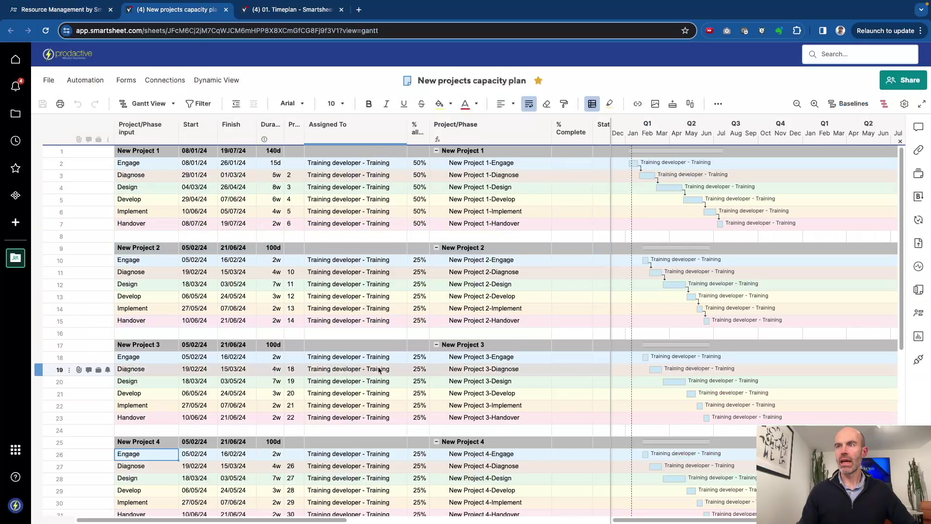
Set row 10's allocation to 200% and fill it down through row 15.
left_click(418, 261)
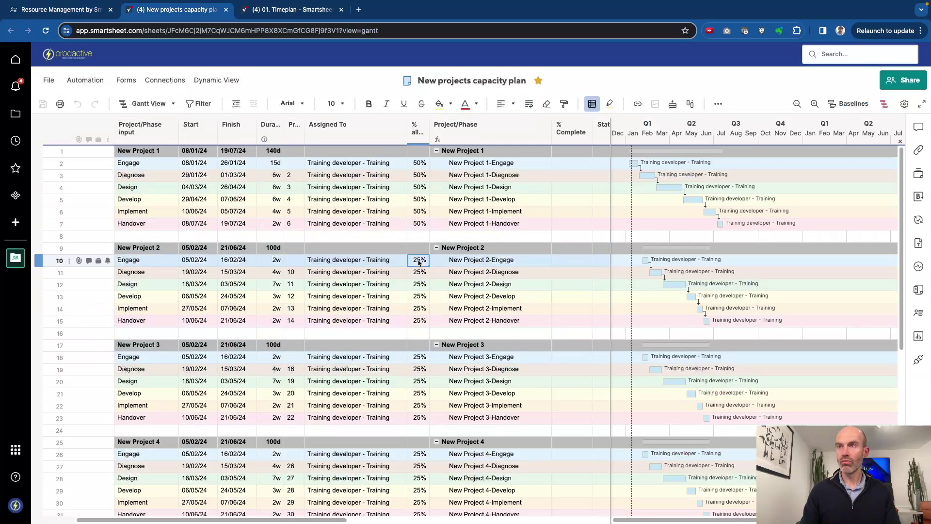
double_click(418, 261)
key("Return")
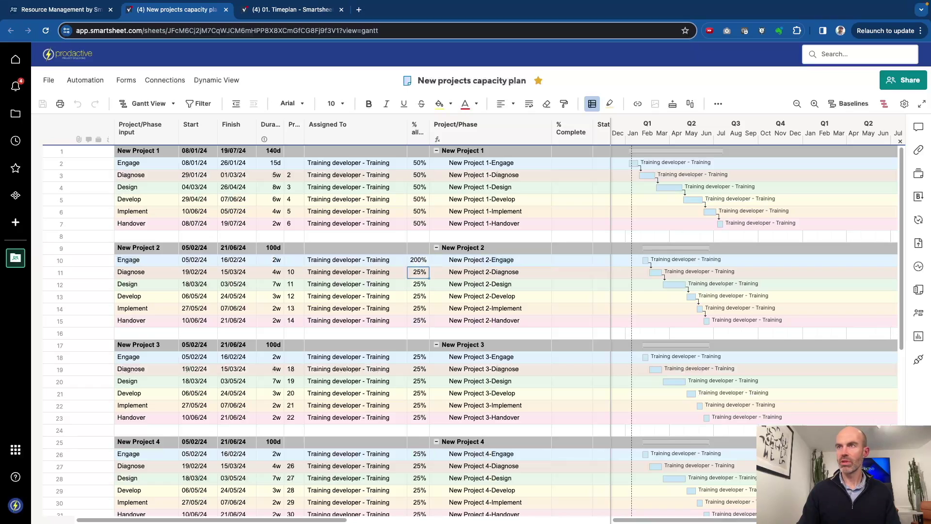
left_click(420, 261)
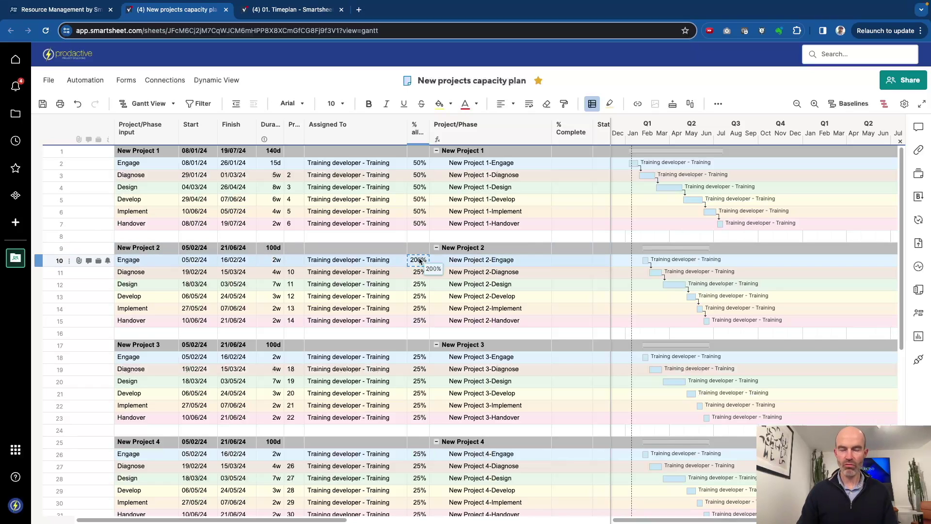
left_click_drag(420, 261, 420, 321)
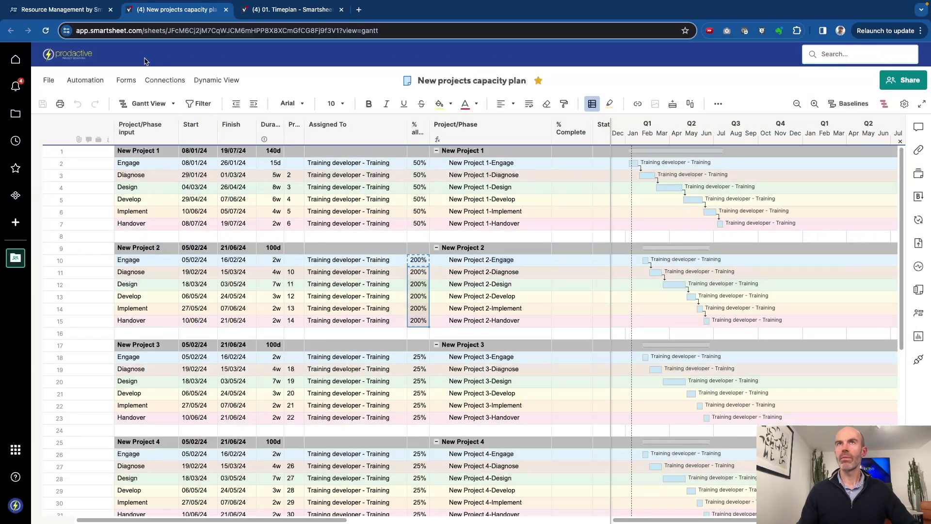
left_click(67, 13)
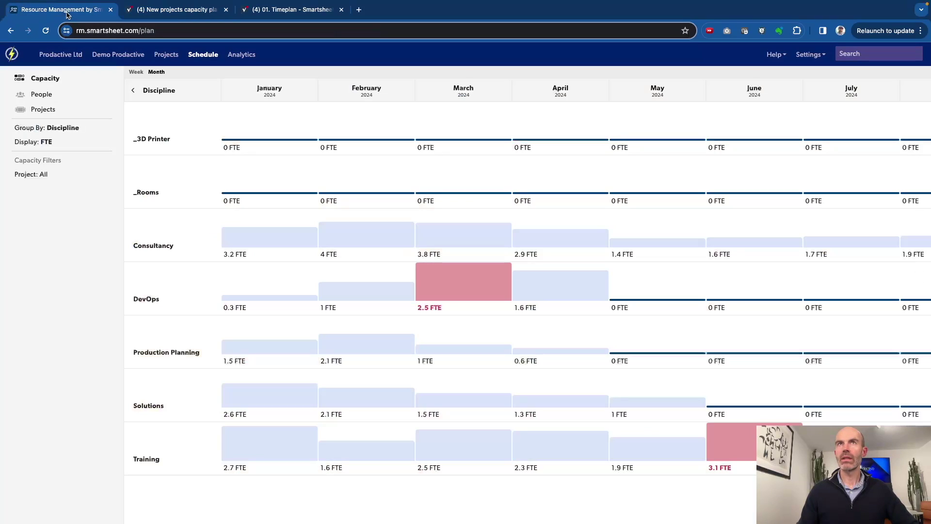
Reload the capacity view showing Training overloaded February–June, up to 4.4 FTE.
left_click(45, 30)
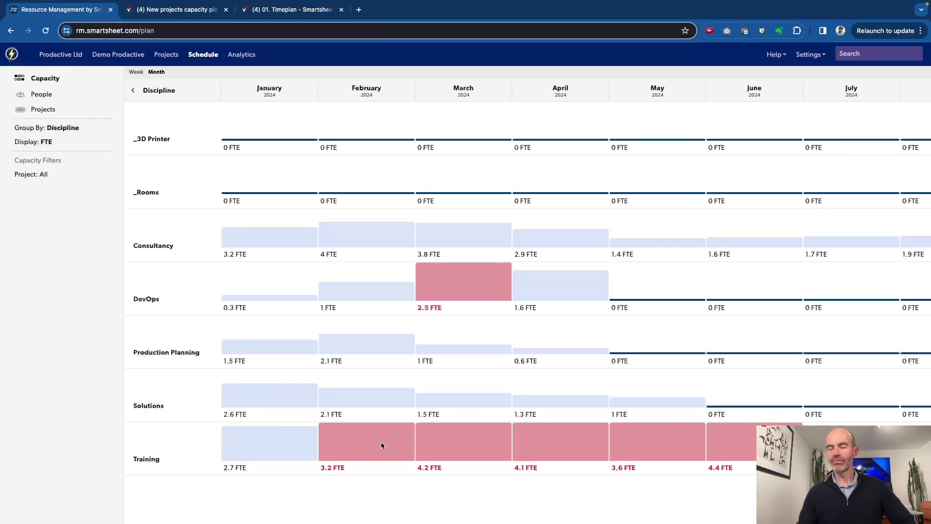
left_click(191, 13)
Change New Project 4's Engage start date to 19/02/24 and save the sheet.
scroll(262, 358, "down", 2)
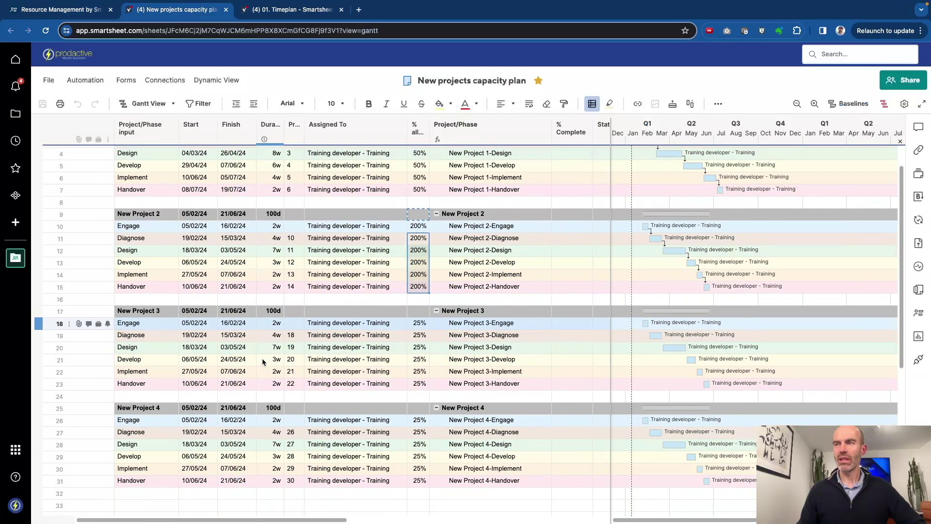
scroll(262, 362, "up", 3)
scroll(262, 361, "down", 3)
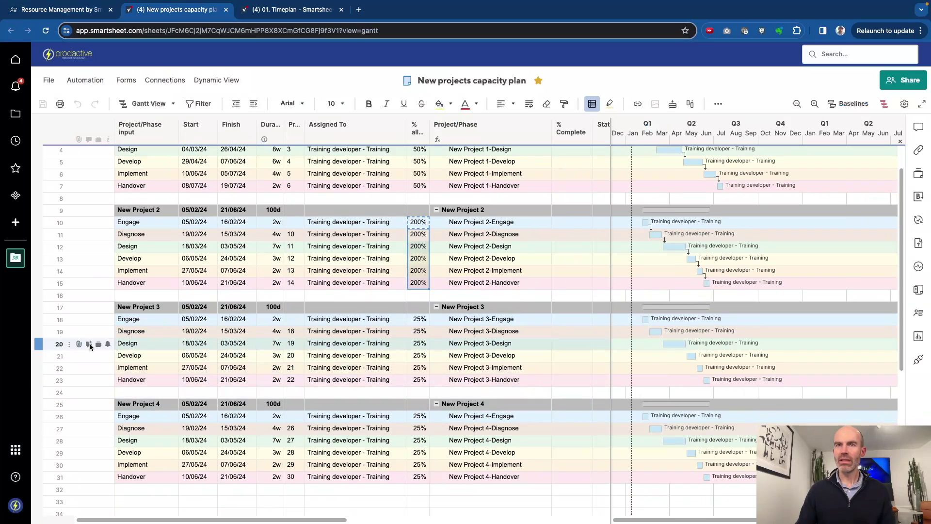
left_click(43, 307)
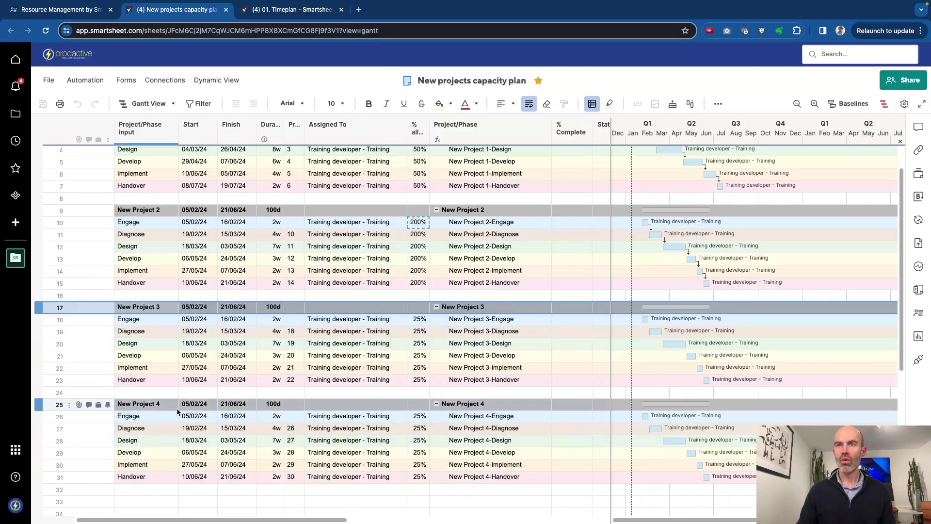
left_click(203, 416)
left_click(211, 416)
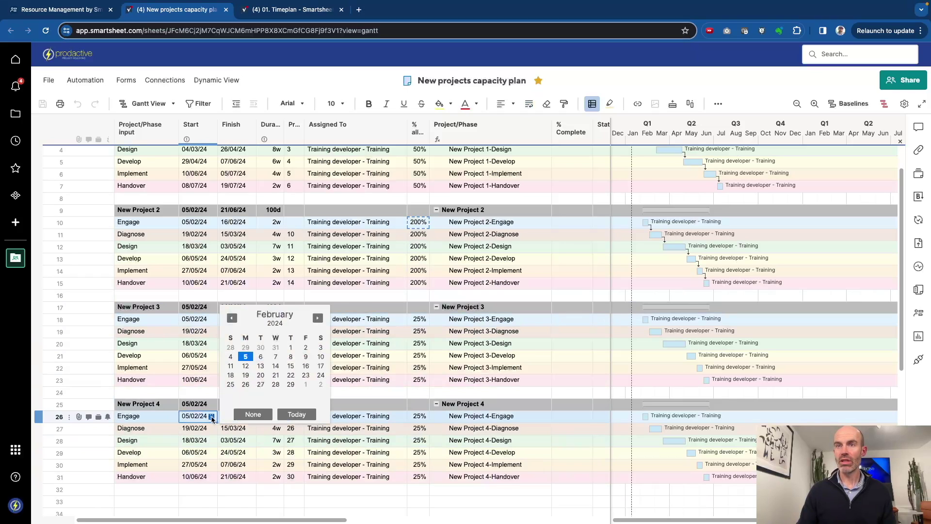
left_click(246, 376)
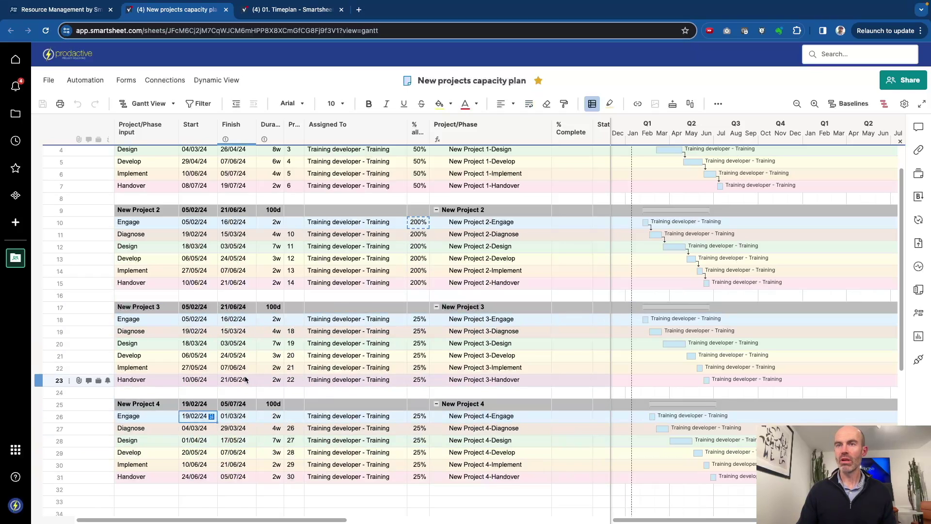
key("super+s")
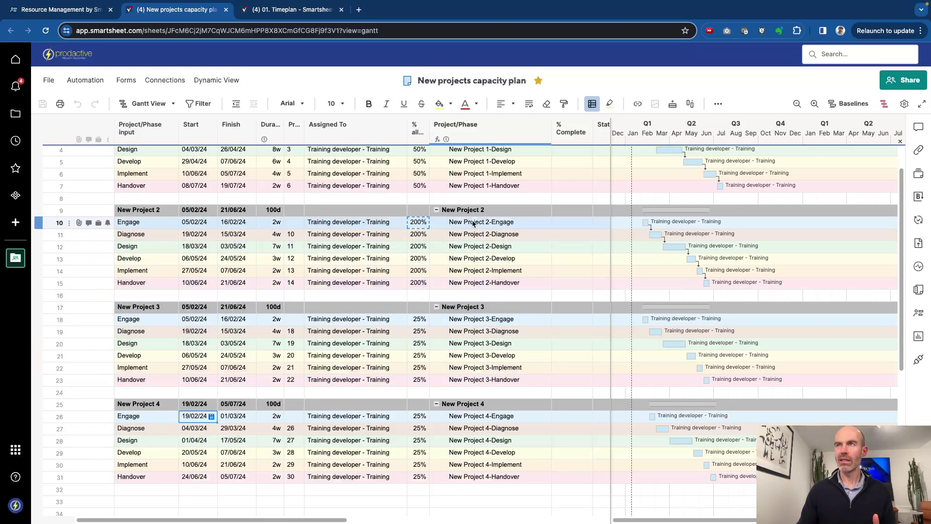
Set New Project 2's Engage allocation to 100% and fill it down all six phases.
left_click(417, 223)
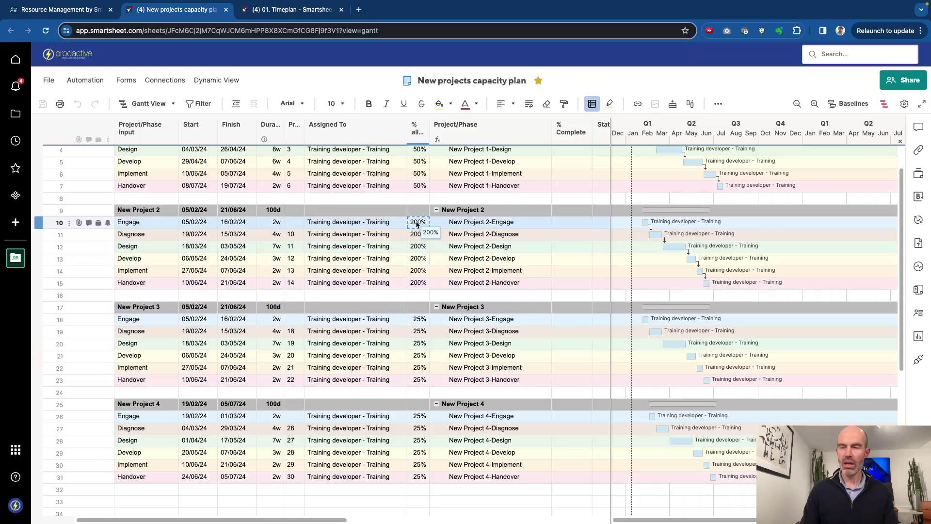
type("100")
key("Return")
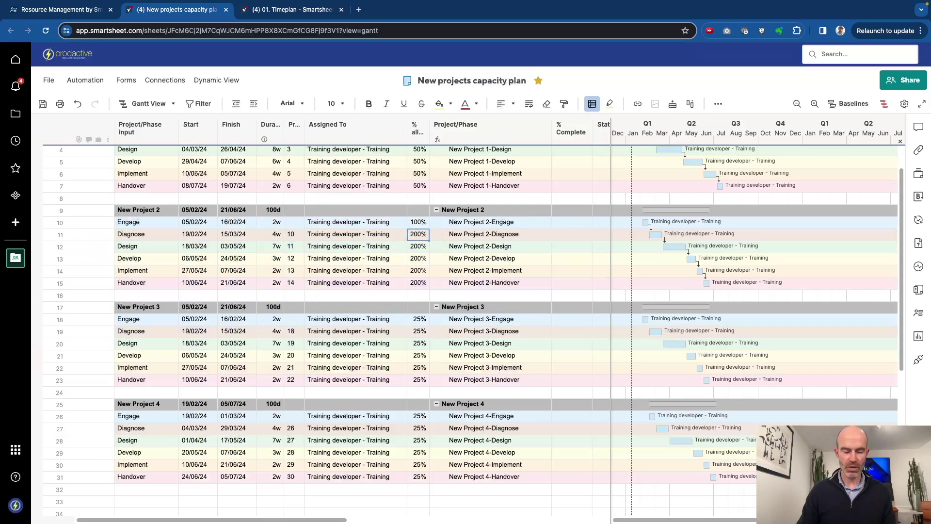
left_click(418, 222)
left_click_drag(429, 228, 429, 288)
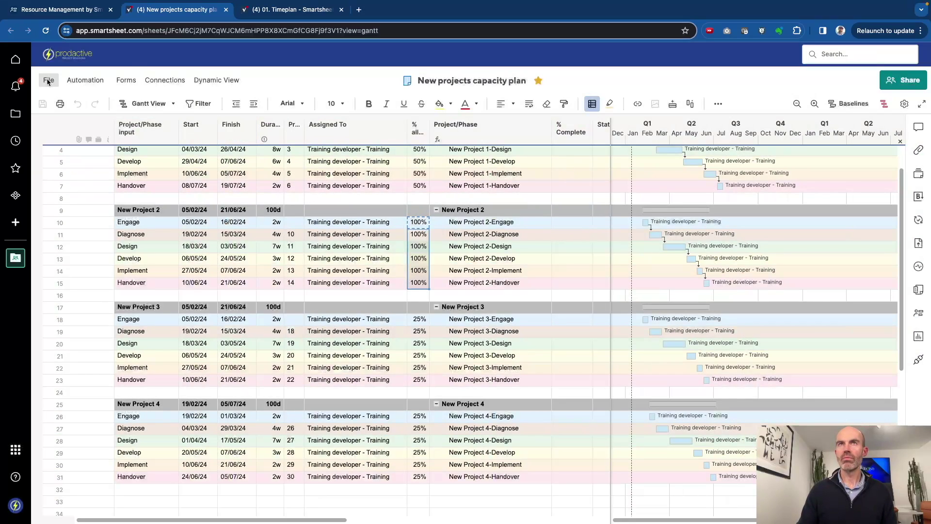
left_click(73, 11)
Reload the capacity view, showing Training over capacity in March, April and June.
left_click(45, 31)
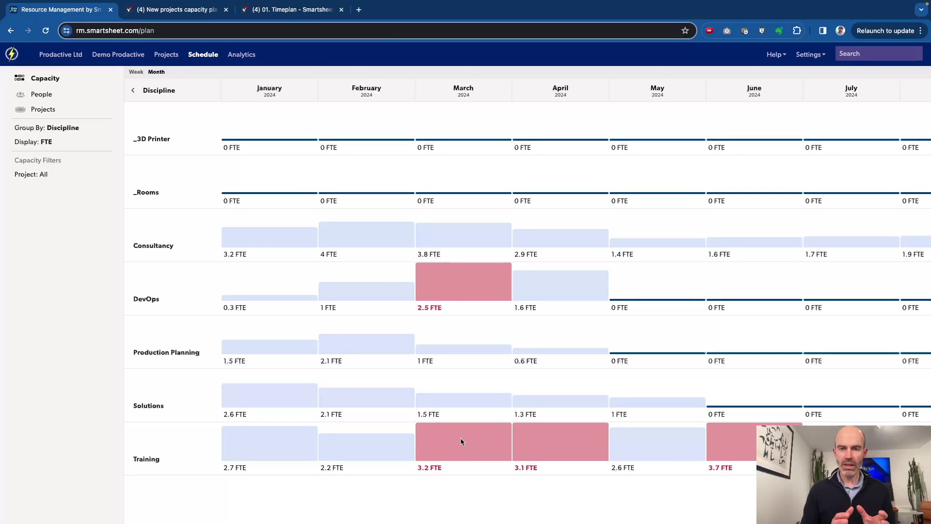
left_click(188, 10)
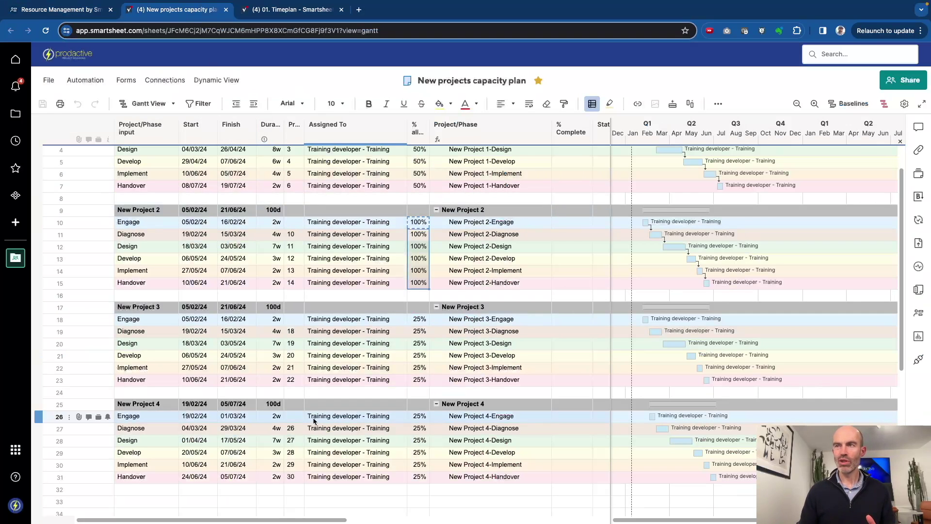
Review the sheet's conditional formatting rules and close them without changes.
mouse_move(338, 420)
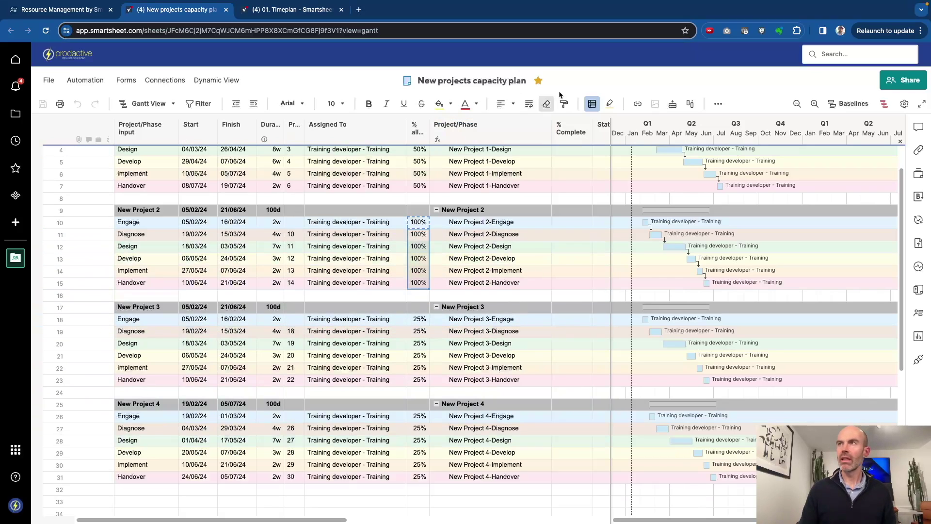
left_click(592, 104)
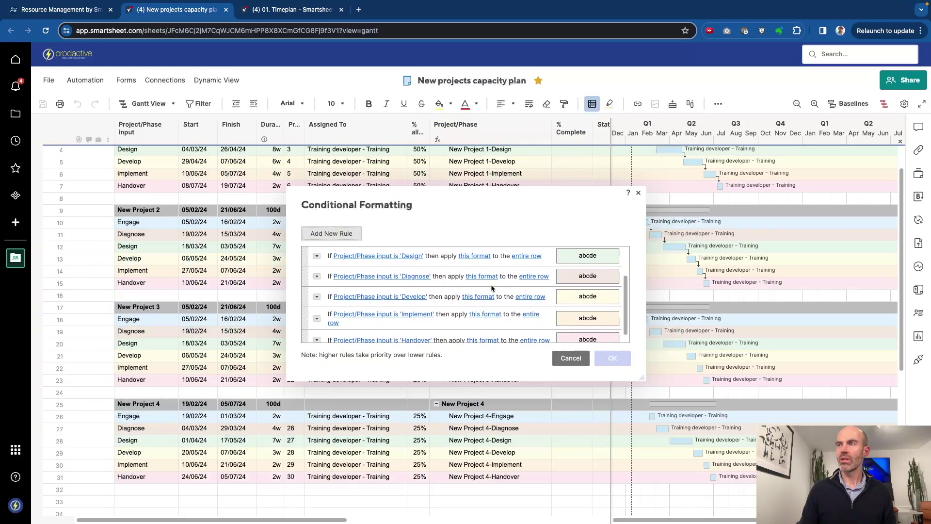
left_click(568, 358)
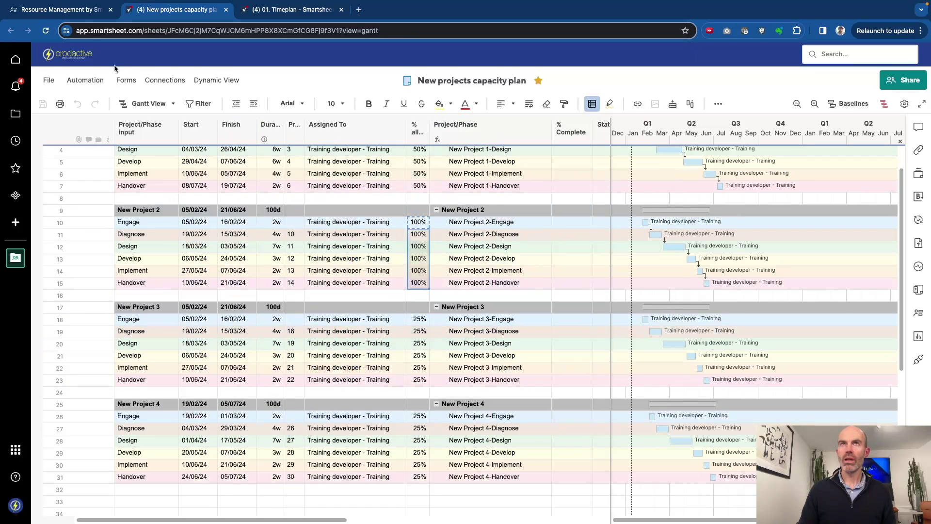
left_click(88, 10)
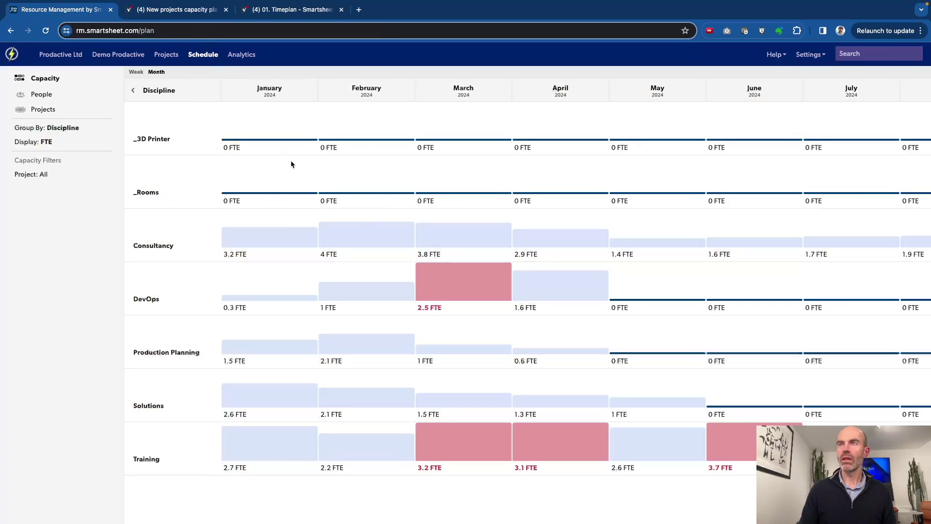
Open Training's allocation heat map and check each of the Training developer's project assignments.
mouse_move(433, 431)
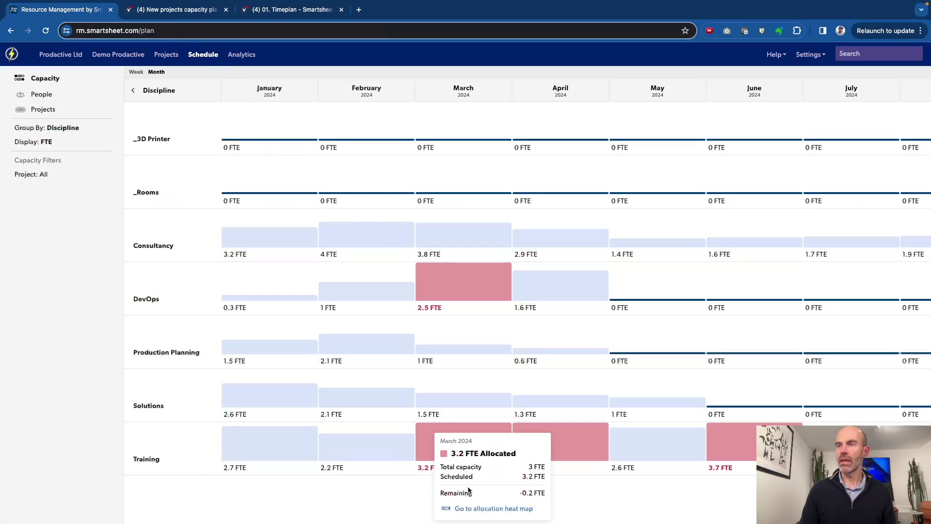
left_click(481, 509)
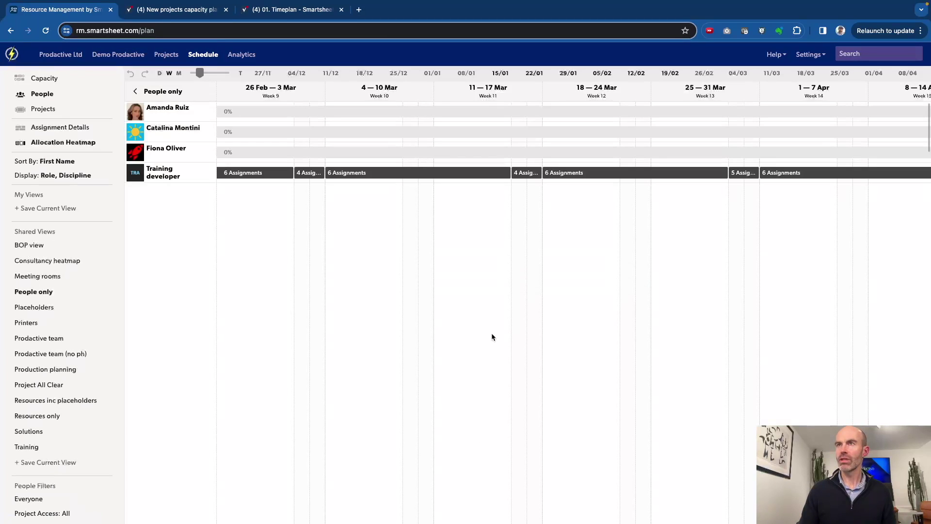
left_click(209, 173)
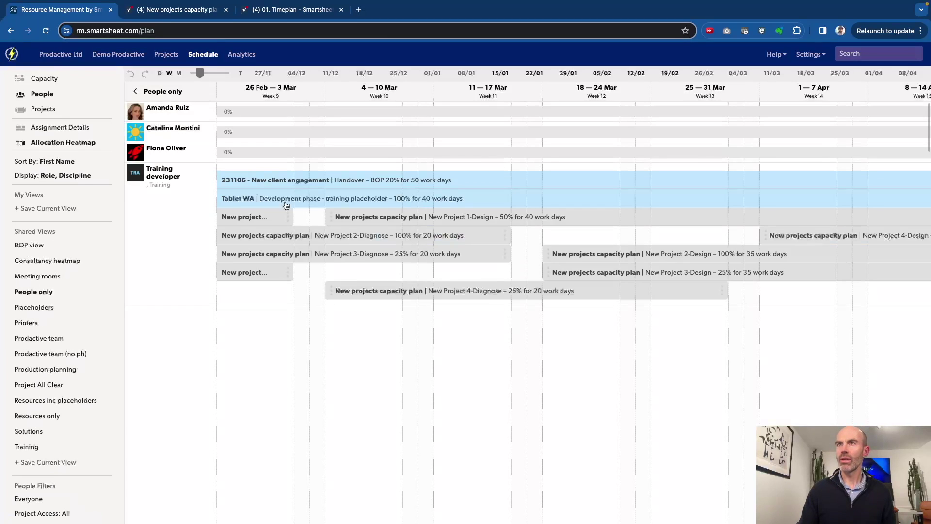
mouse_move(339, 239)
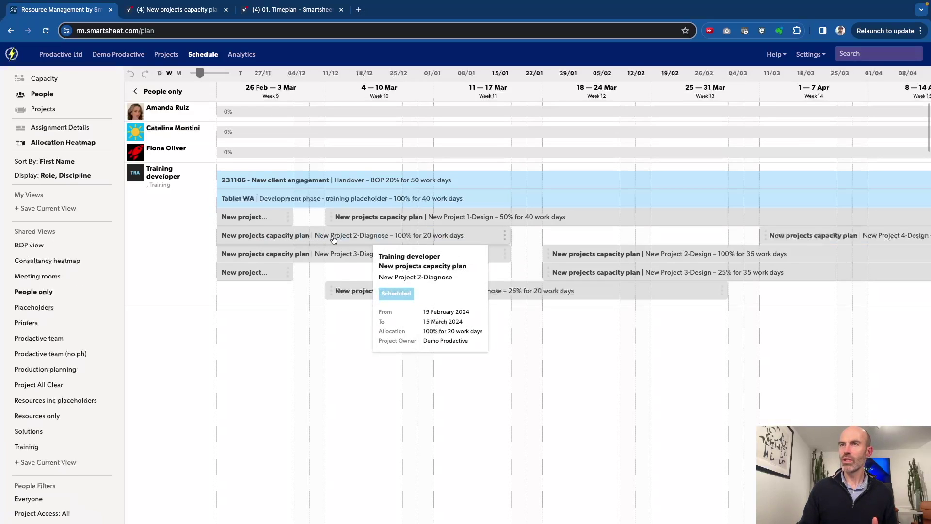
mouse_move(328, 256)
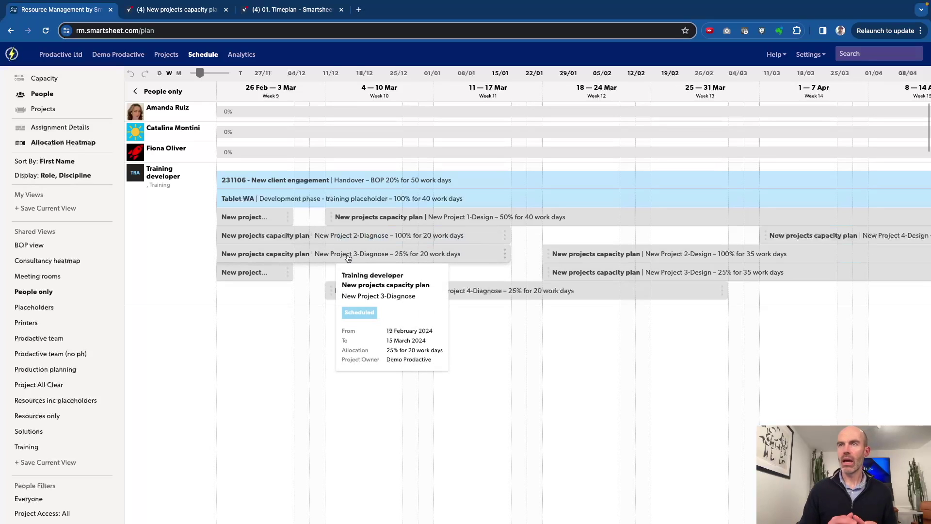
mouse_move(233, 202)
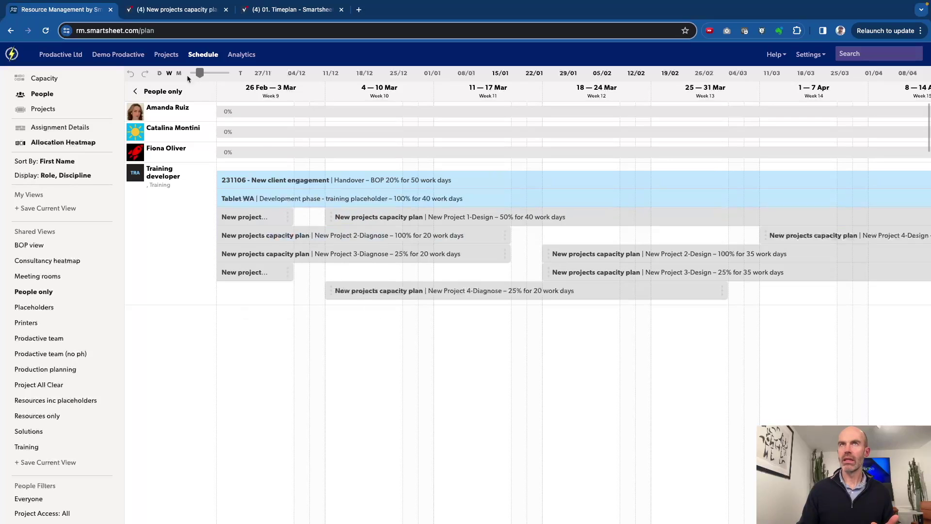
left_click(189, 14)
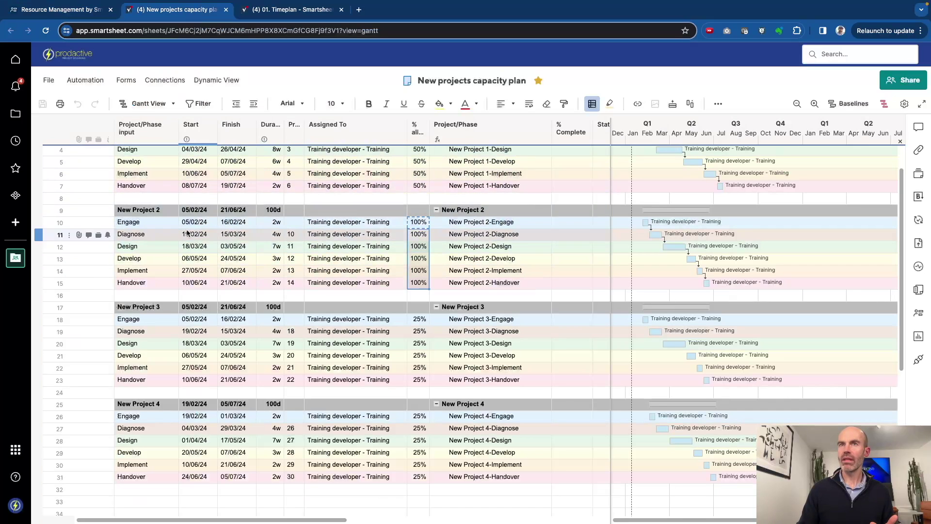
Inspect the Project/Phase column formulas for the New Project 3 rows.
left_click(470, 125)
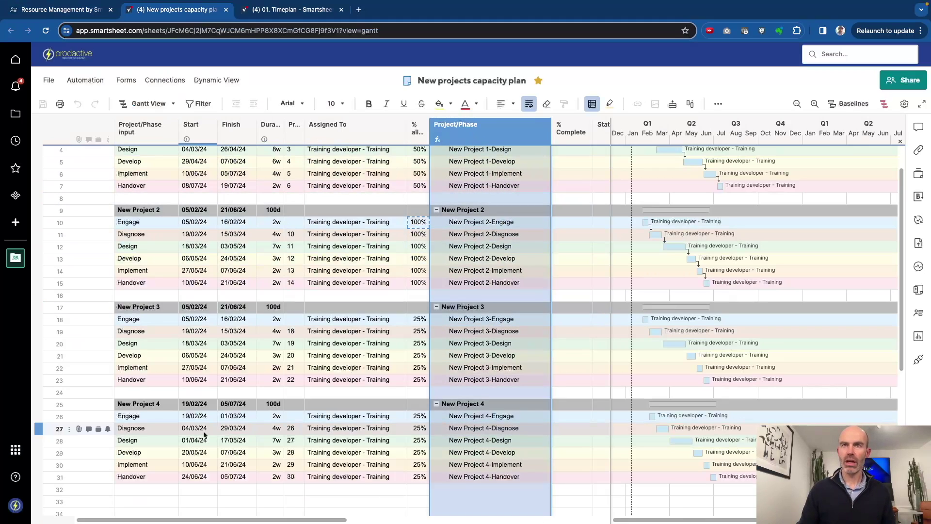
left_click(149, 310)
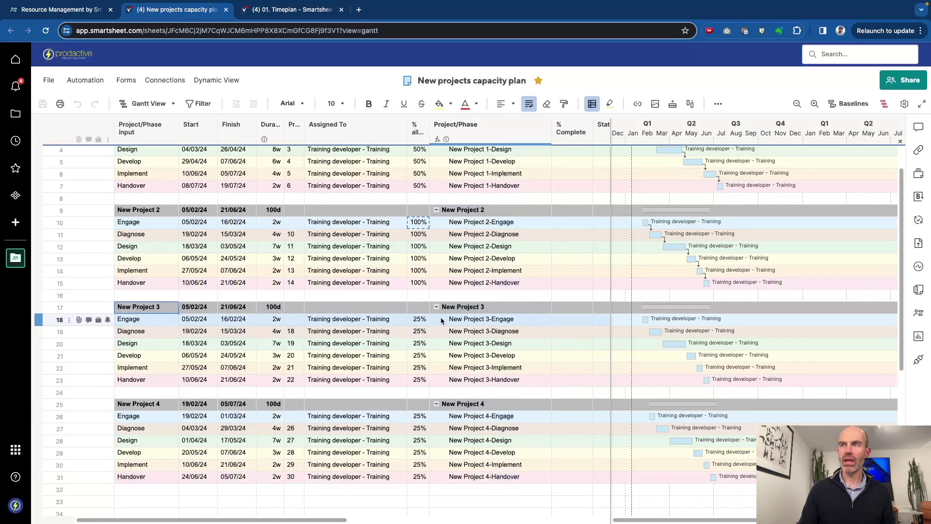
left_click(473, 321)
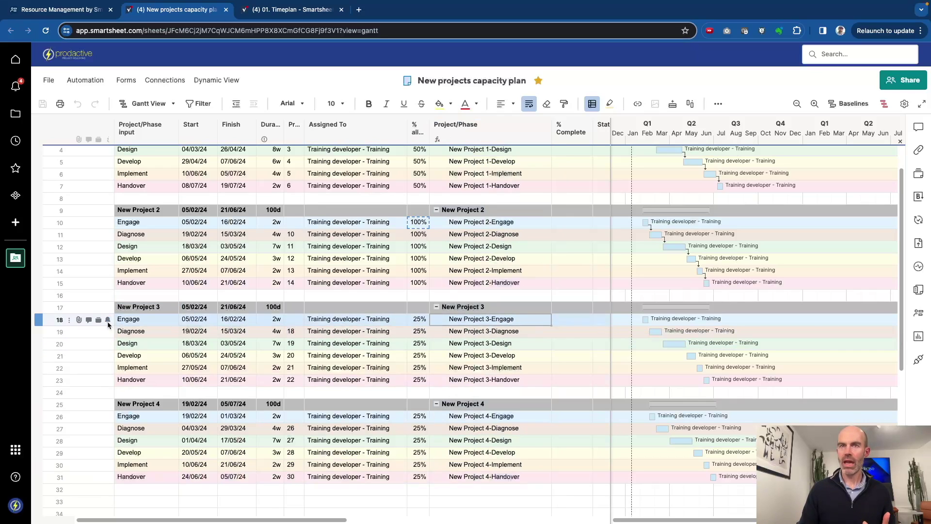
left_click(484, 139)
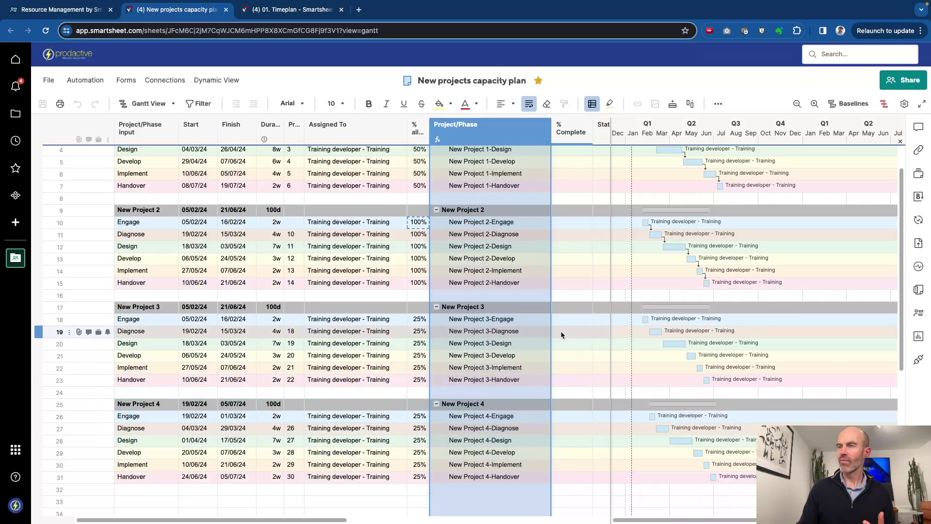
left_click(155, 329)
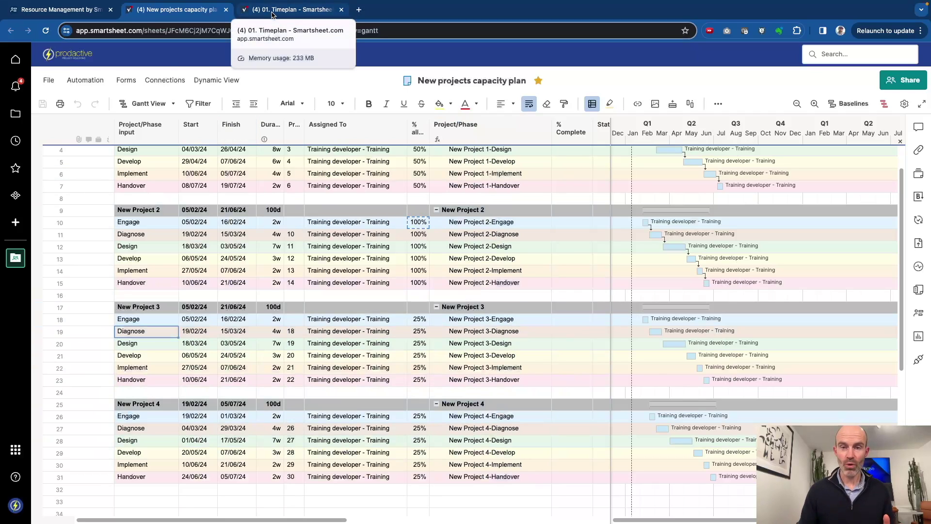
Glance at the Resource Management schedule, then select the New Project 4 rows.
left_click(65, 13)
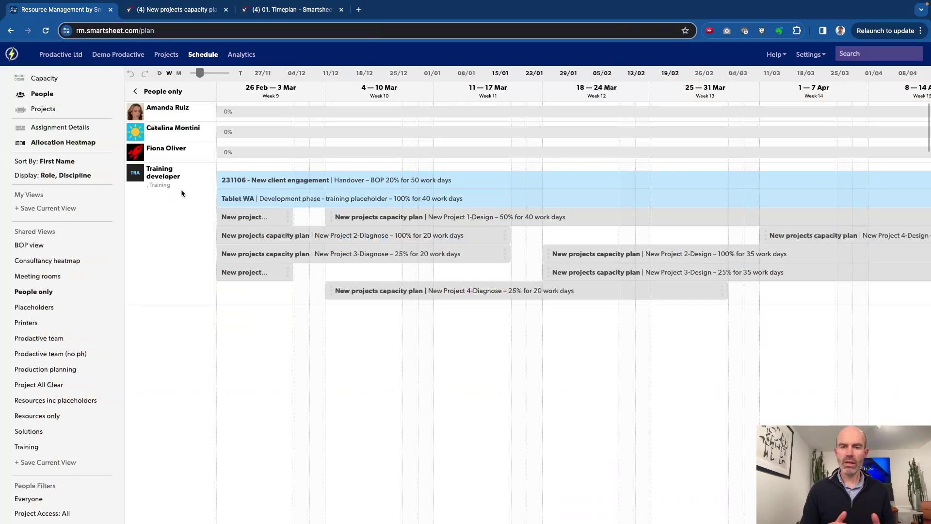
left_click(190, 16)
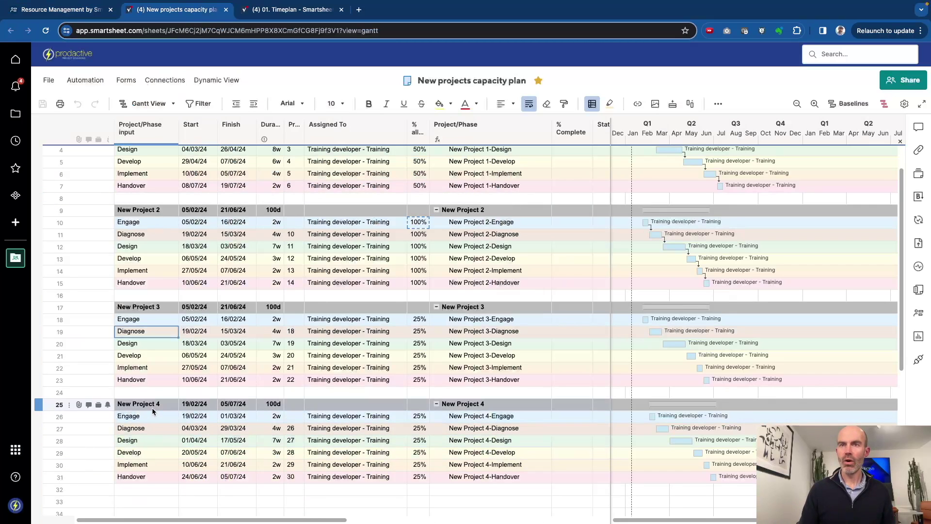
left_click(41, 403)
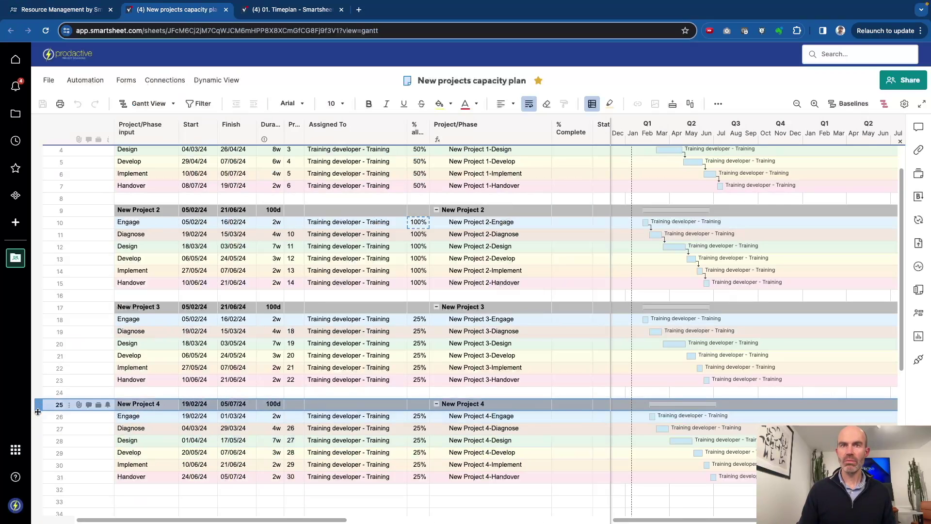
Delete the New Project 4 rows through the Handover row.
left_click(45, 479, "shift")
right_click(46, 475)
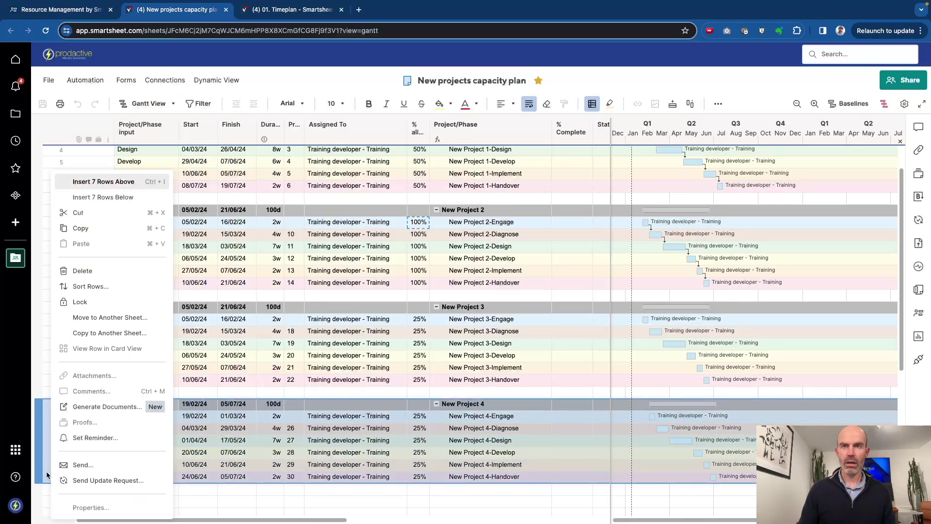
left_click(80, 270)
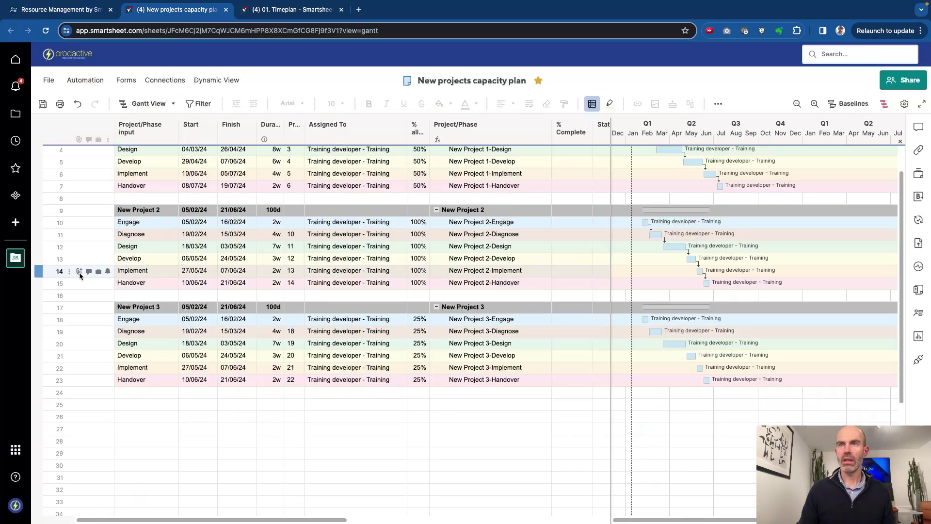
Paste three copies of the Project 2-Engage row, assigned to Solution designer, Production Programmer and Developer.
left_click(40, 222)
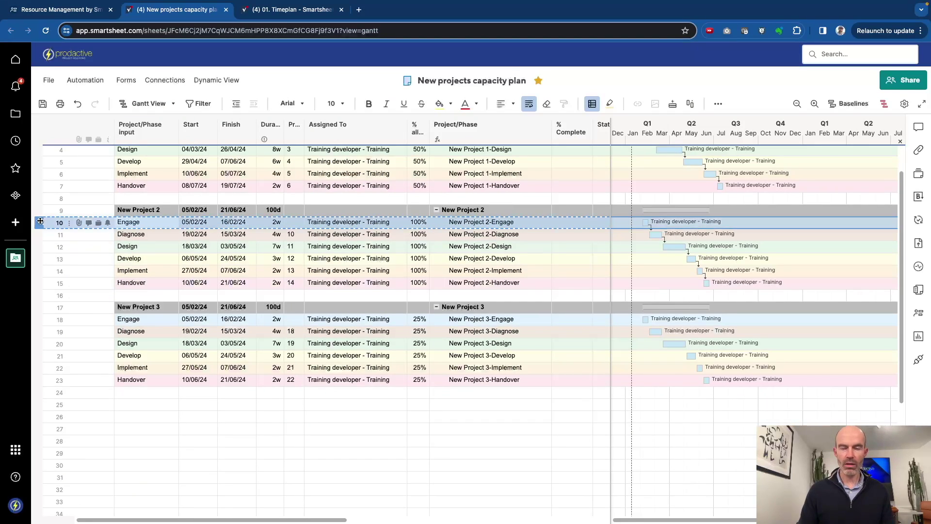
key("ctrl+v")
key("ctrl+v")
key("ctrl+v")
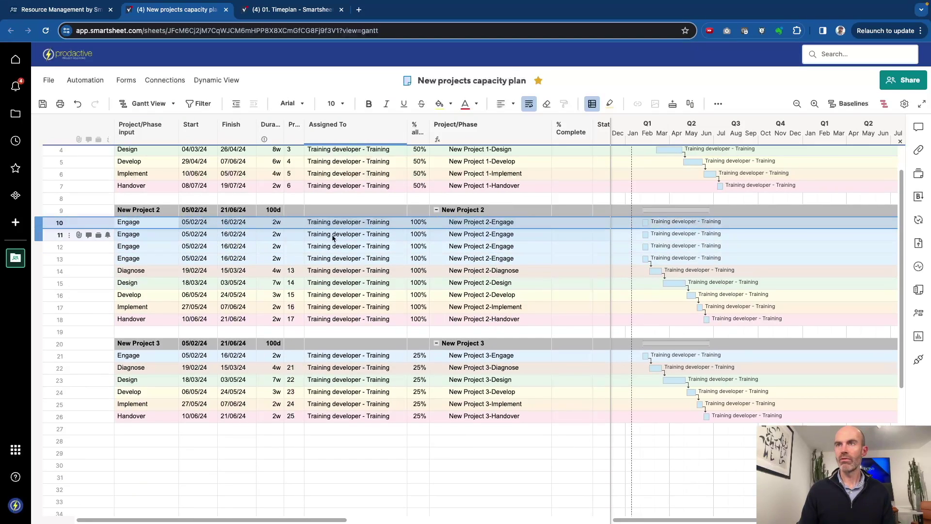
left_click(333, 234)
type("sol")
key("Return")
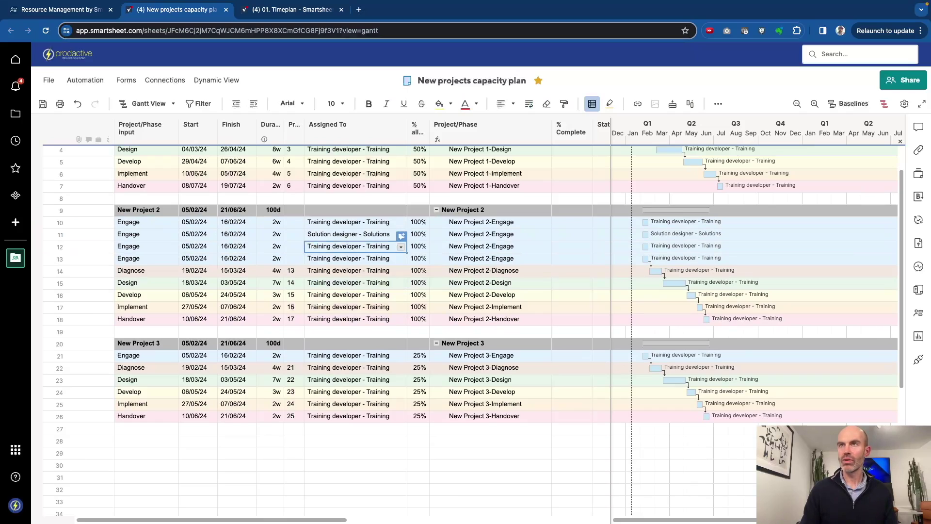
type("pro")
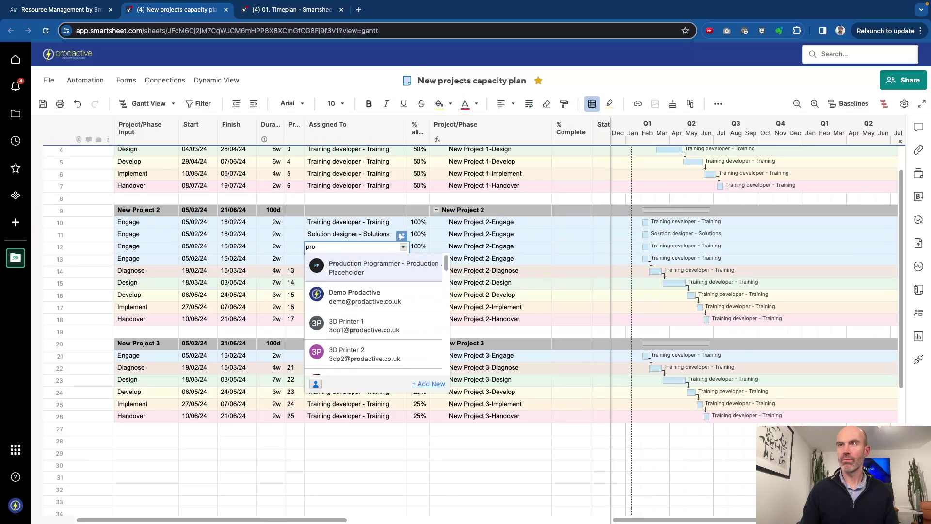
key("Return")
type("de")
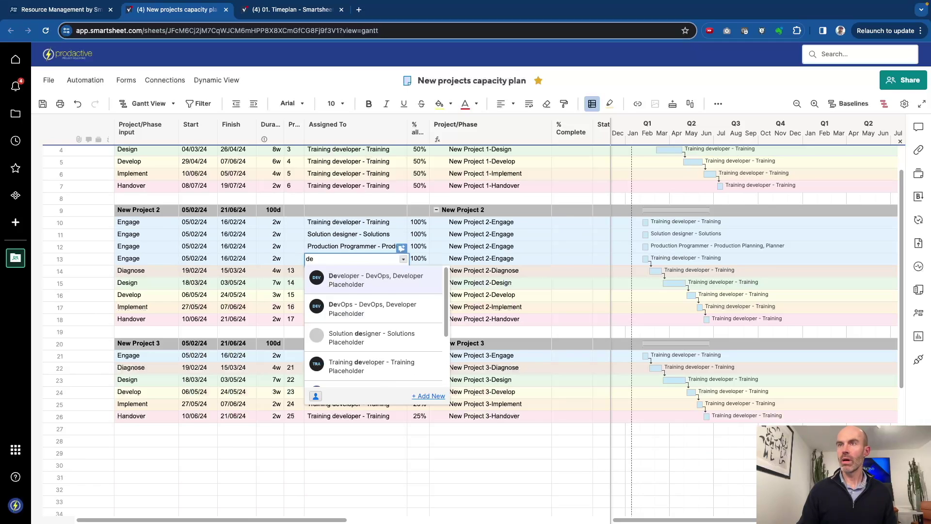
key("Return")
mouse_move(392, 256)
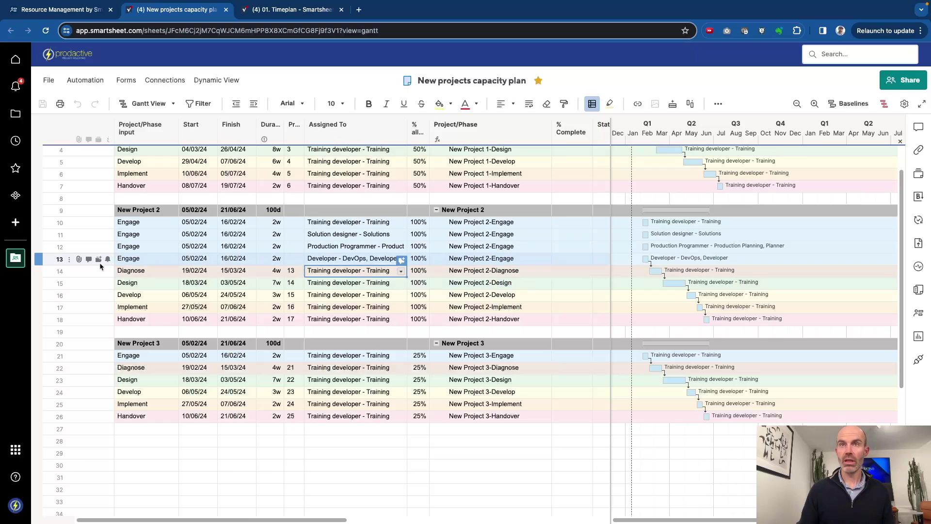
Add a copy of the Developer Engage row assigned to an individual team member.
left_click(39, 258)
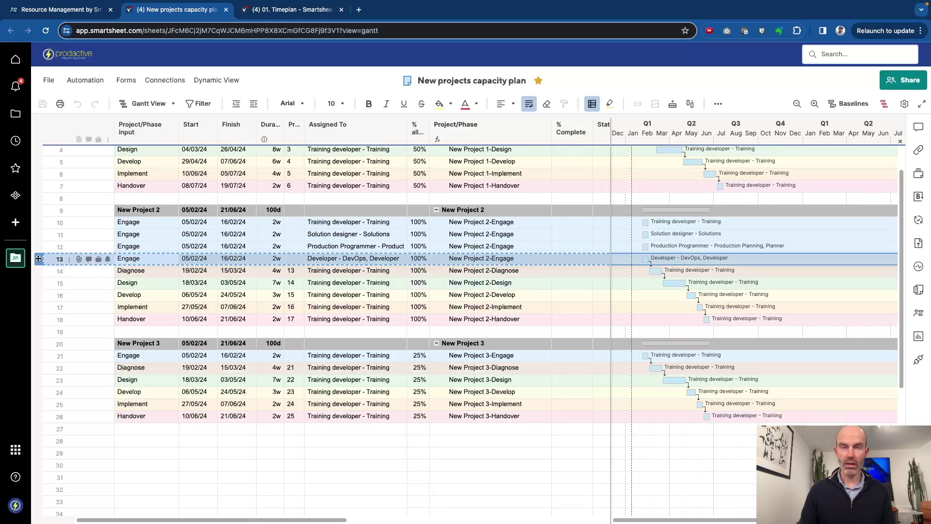
key("ctrl+v")
left_click(350, 271)
type("ri")
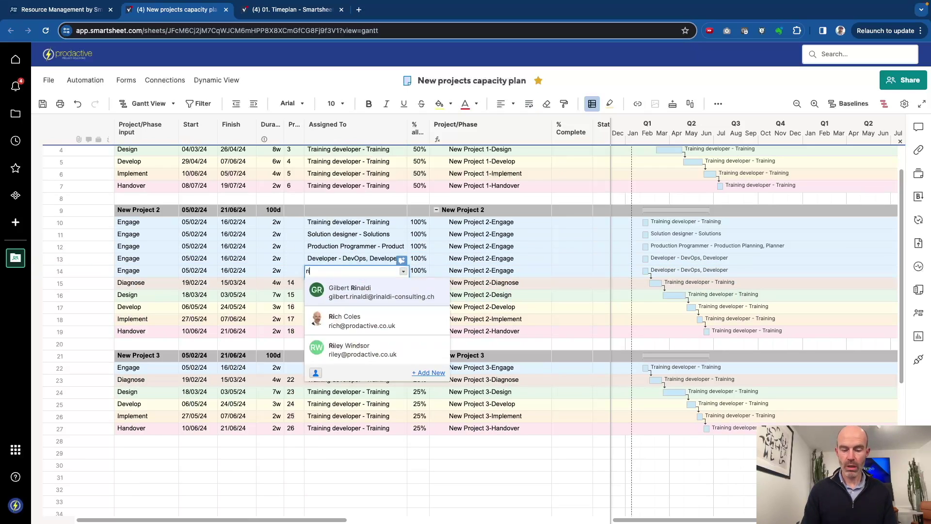
type("c")
left_click(332, 290)
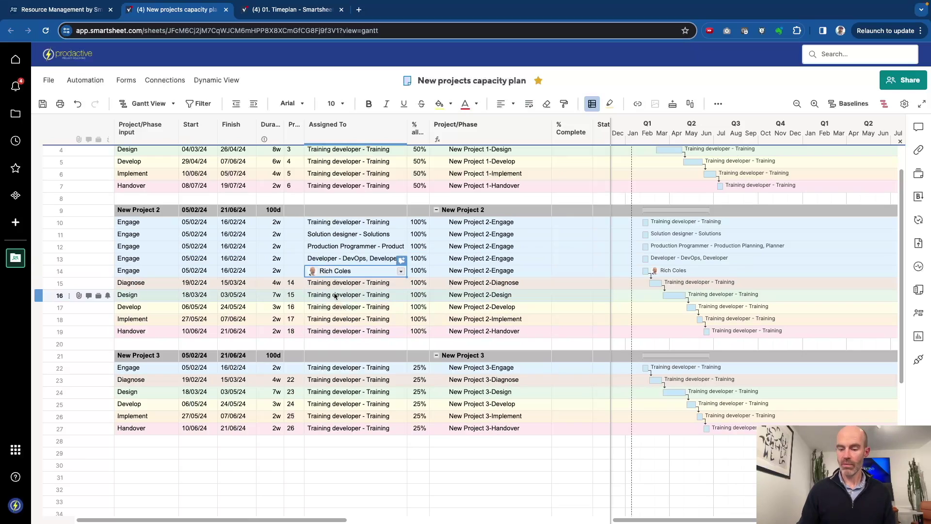
mouse_move(334, 295)
Set the new row's allocation to 20% and save the sheet.
left_click(418, 271)
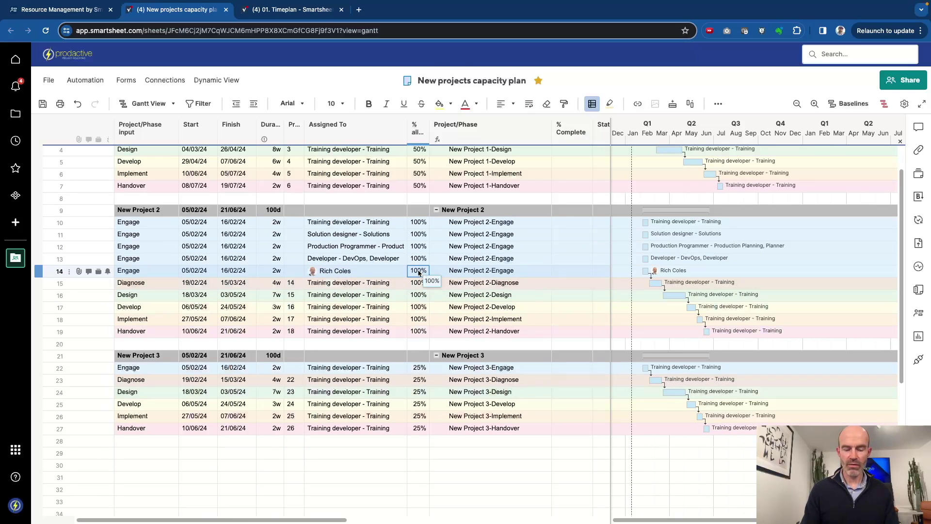
type("20")
key("Return")
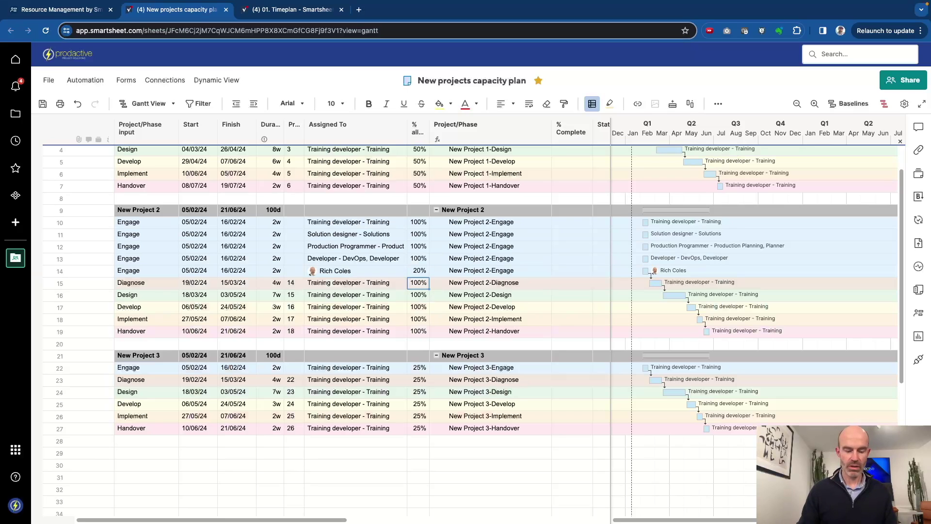
key("super+s")
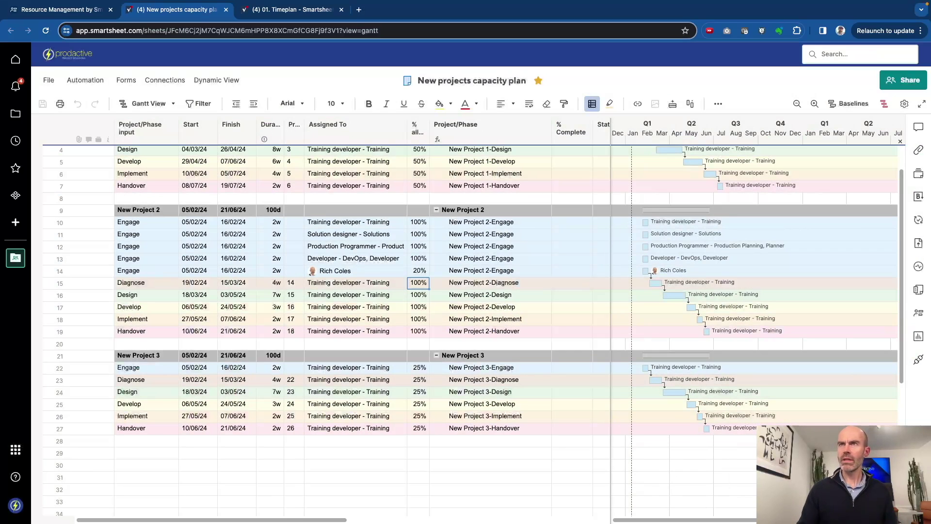
left_click(83, 12)
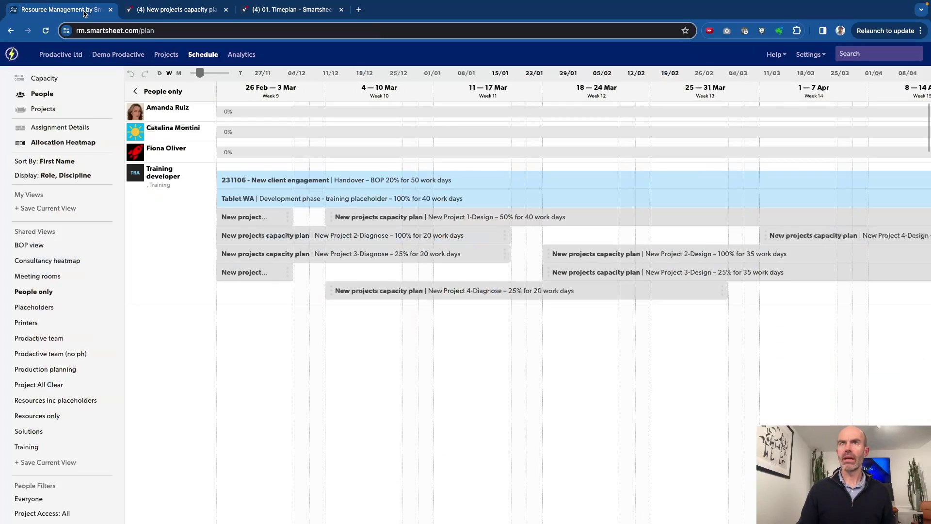
Reload and show weekly capacity by discipline, with Training at 3.8 FTE for Jan 15–21.
left_click(45, 32)
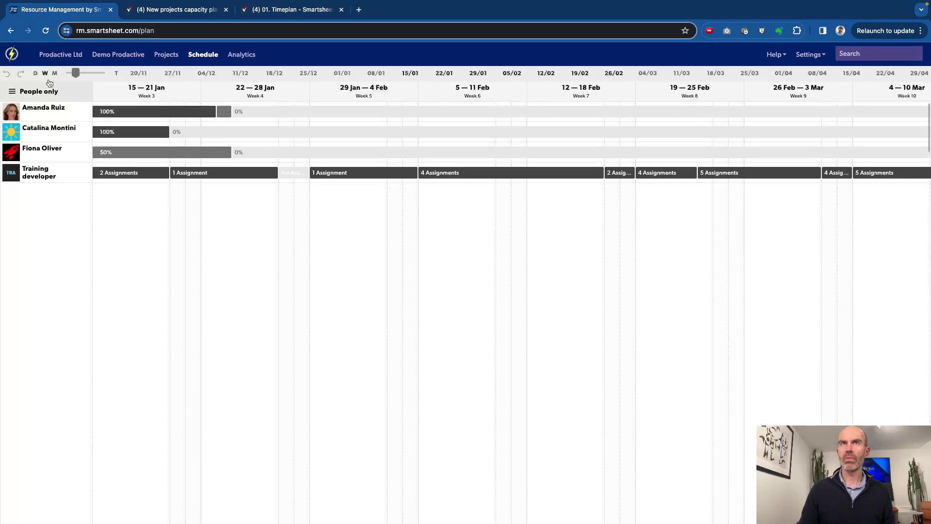
left_click(50, 83)
left_click(51, 83)
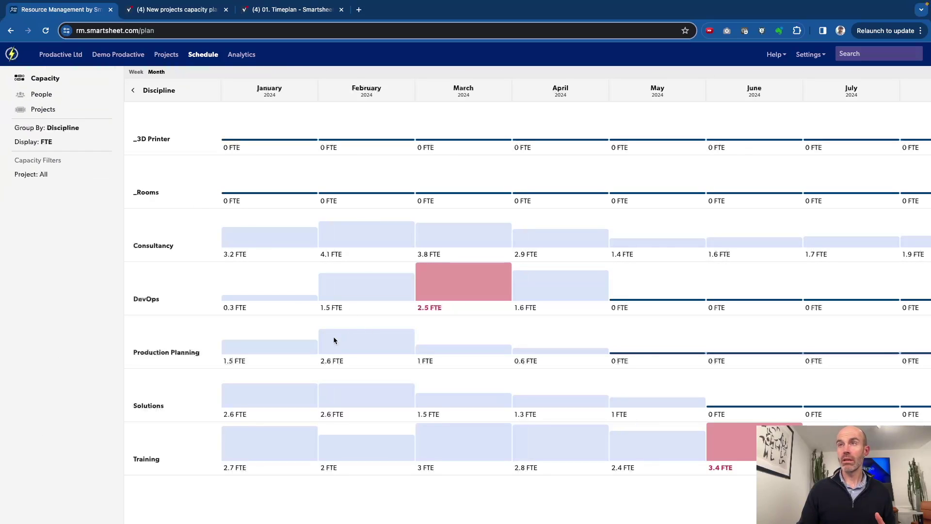
left_click(136, 72)
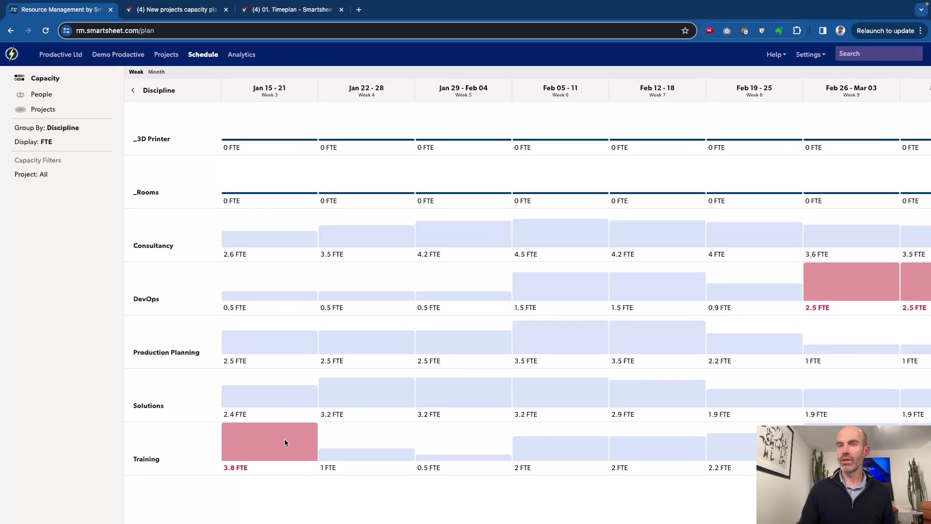
mouse_move(284, 439)
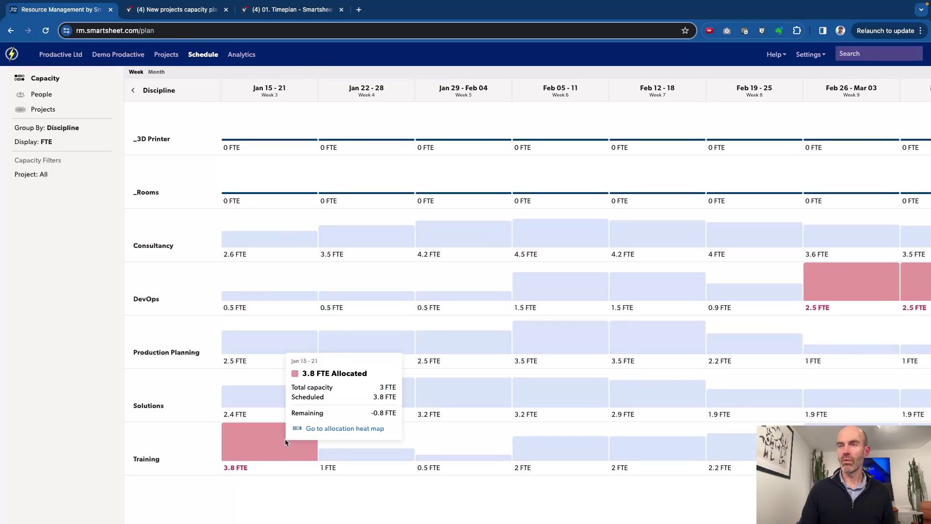
Open the allocation heat map and expand the Training developer's assignments, including the 75% Handover.
left_click(348, 429)
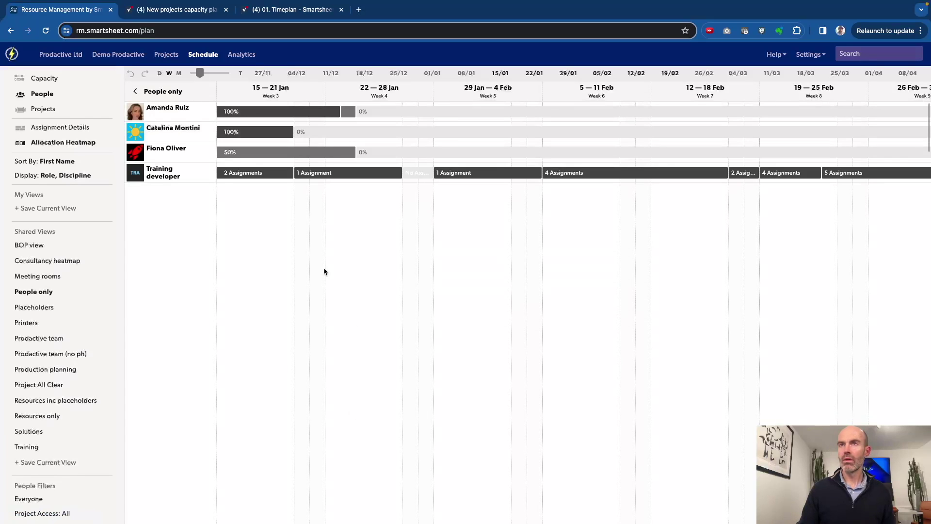
left_click(209, 172)
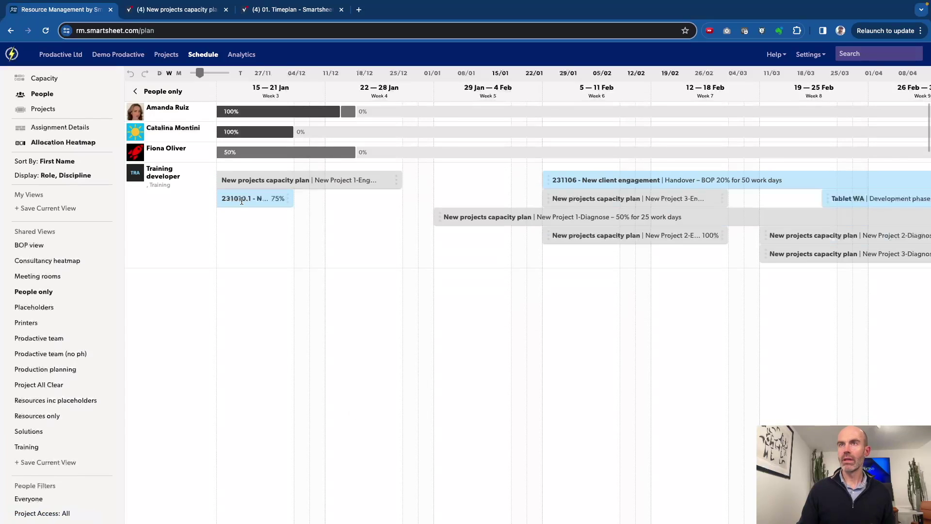
mouse_move(278, 185)
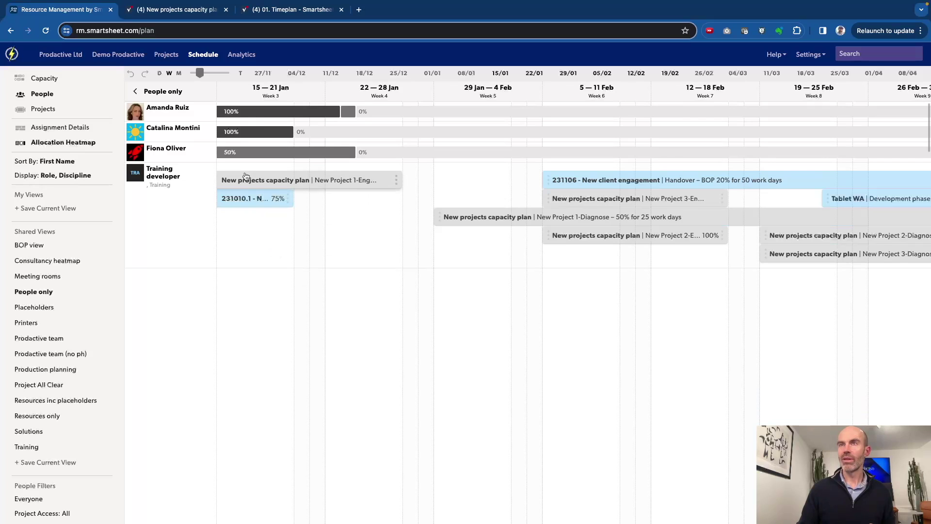
mouse_move(245, 193)
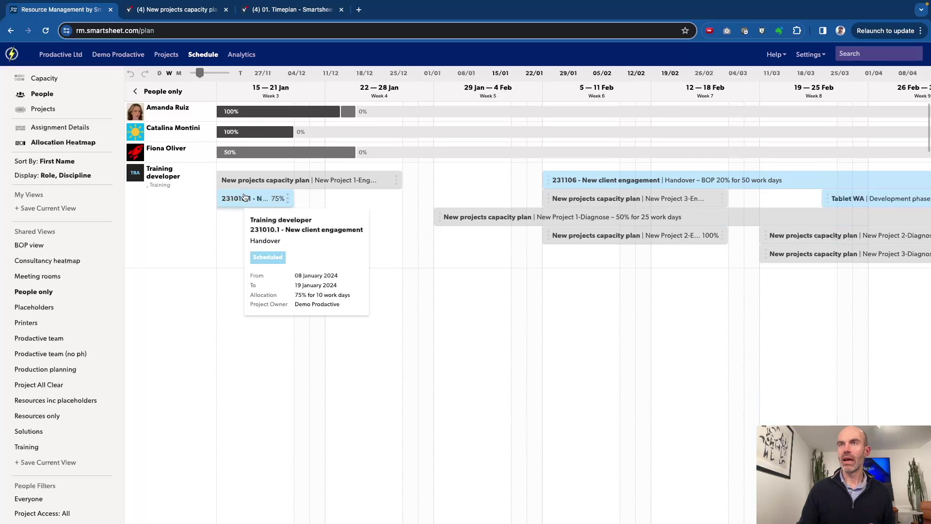